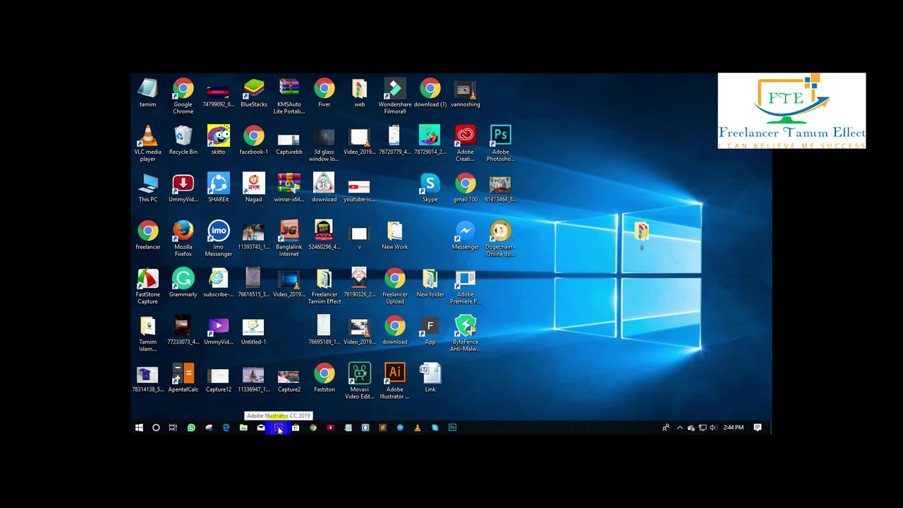
Unpin the Adobe Photoshop CC 2019 shortcut from the taskbar.
click(280, 428)
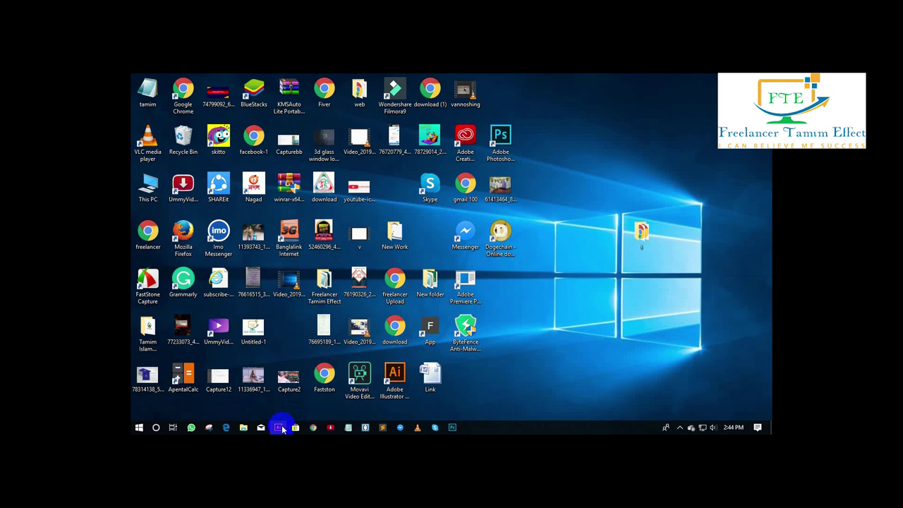
click(452, 428)
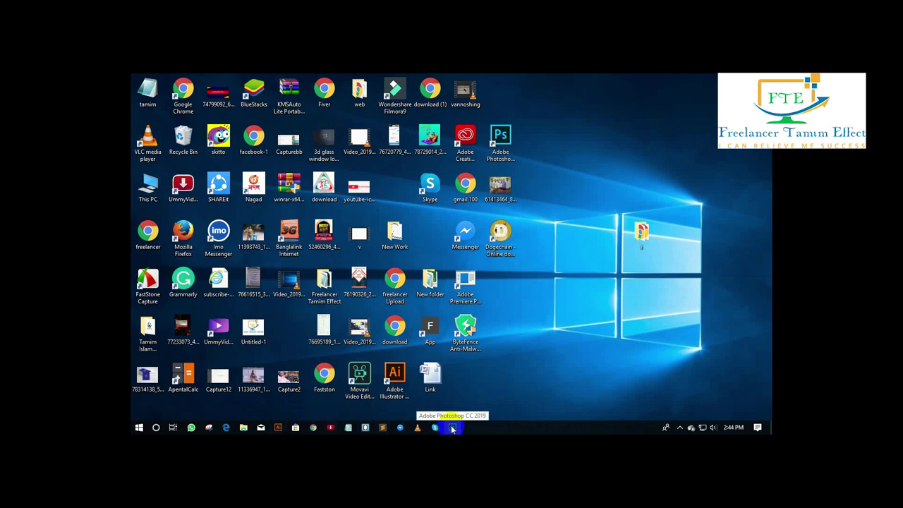
click(452, 427)
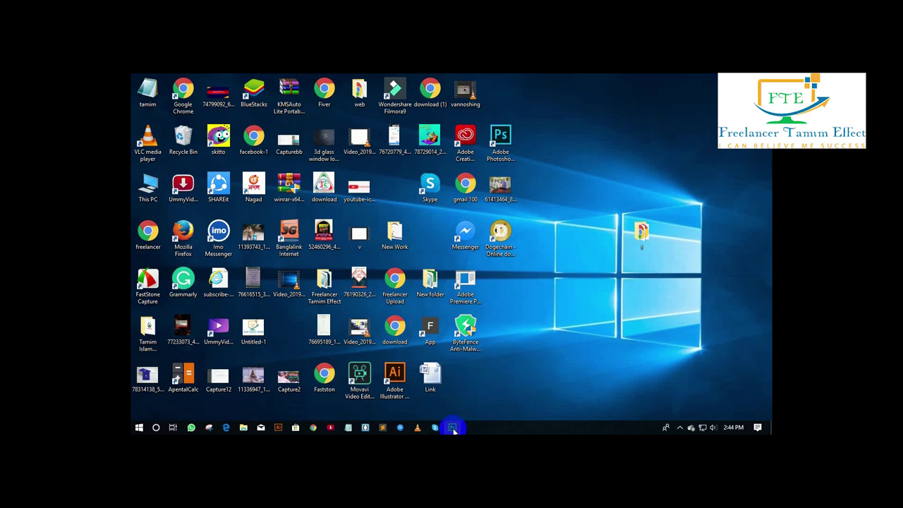
right_click(499, 370)
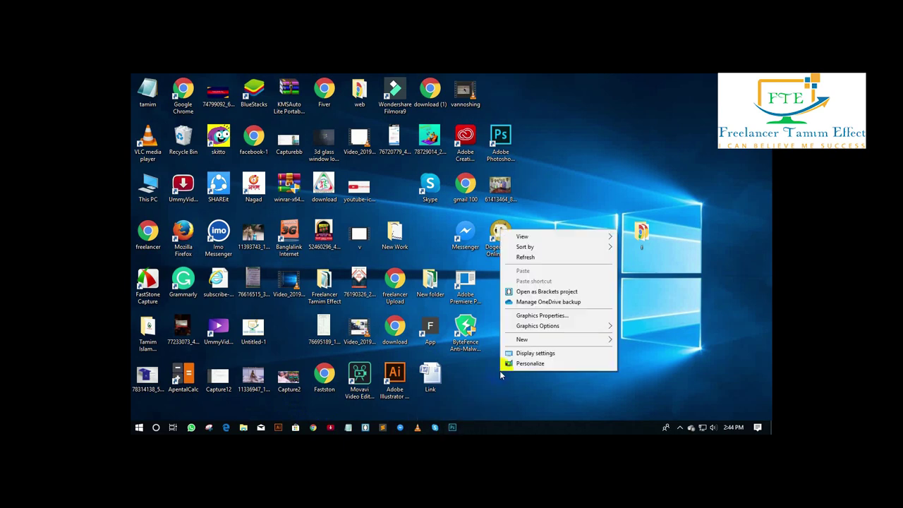
right_click(454, 426)
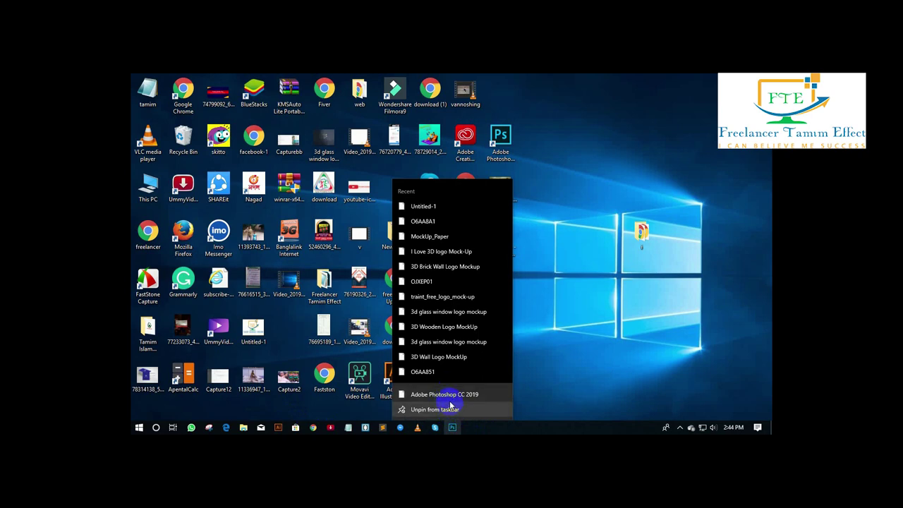
click(452, 409)
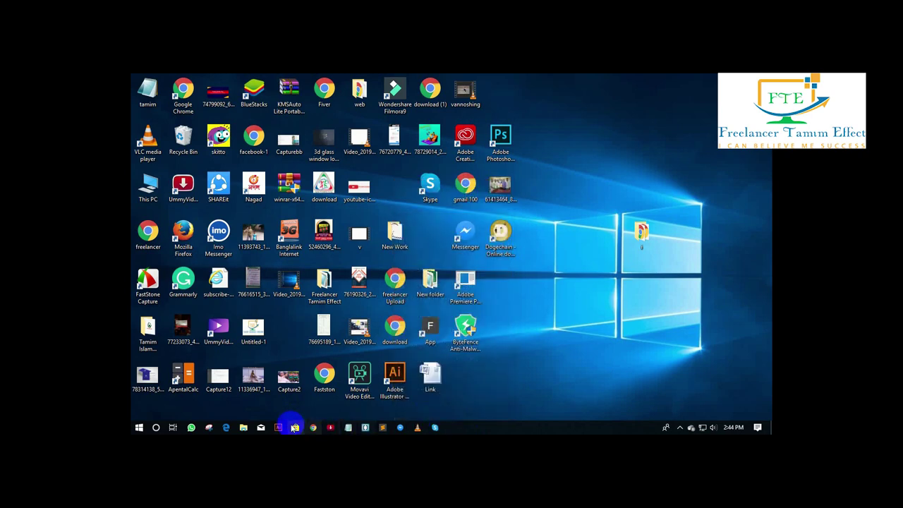
Unpin the Adobe Illustrator CC 2019 shortcut from the taskbar and dismiss the broken-shortcut dialog without deleting through it.
click(281, 427)
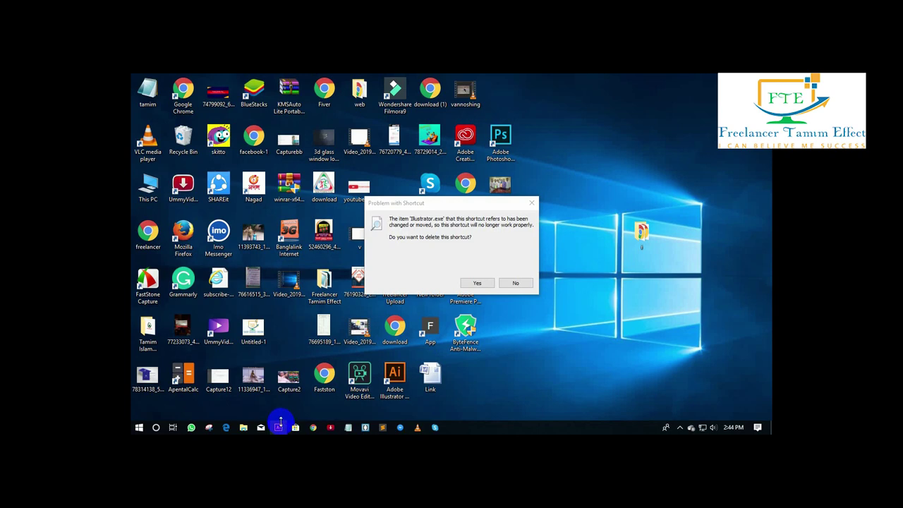
right_click(280, 427)
click(278, 416)
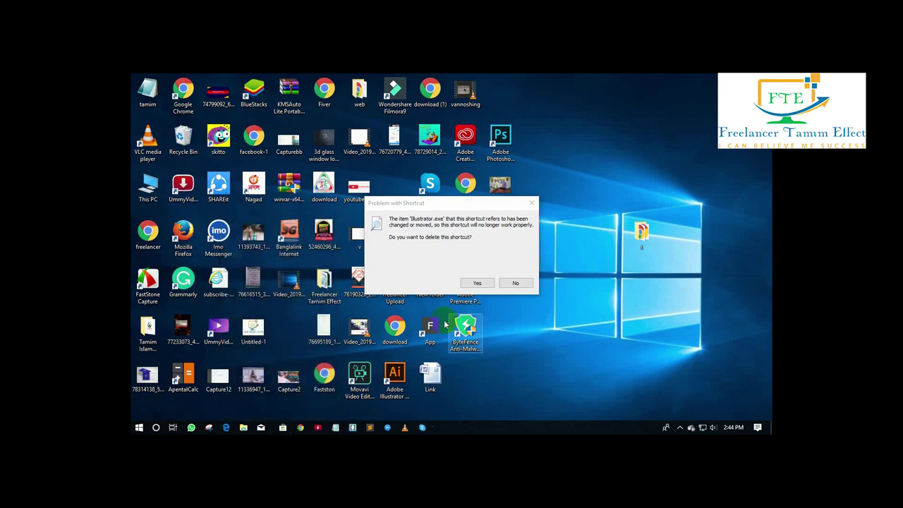
click(531, 203)
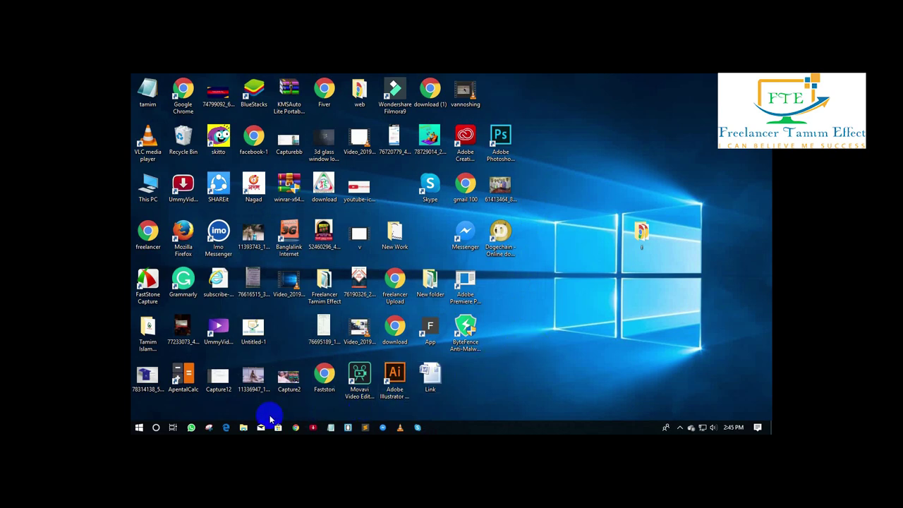
click(160, 190)
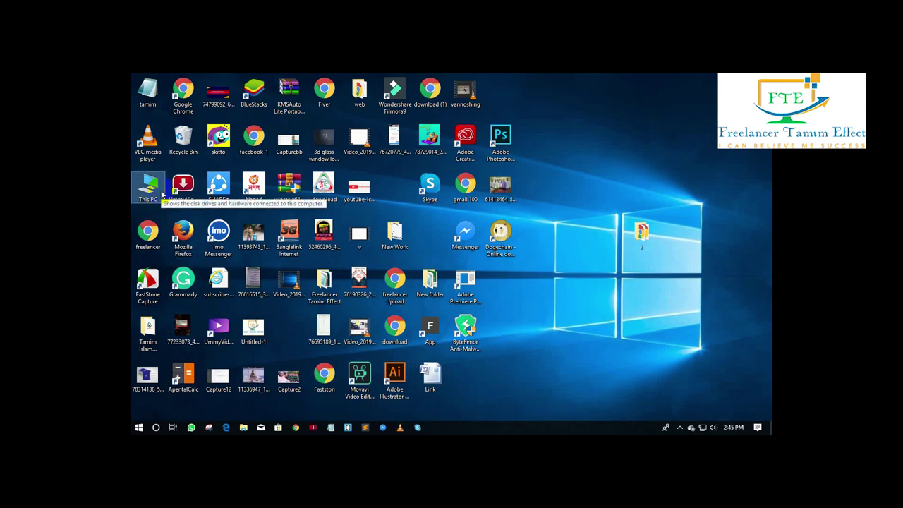
right_click(576, 298)
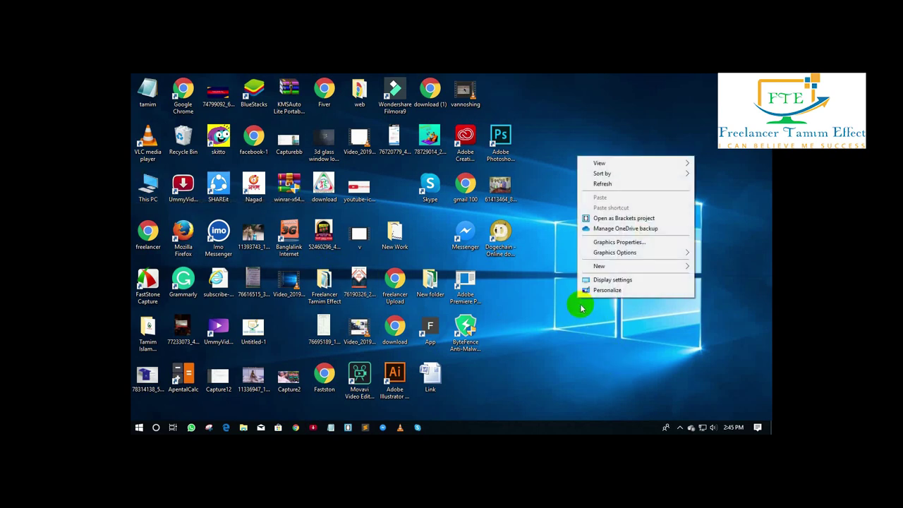
click(522, 263)
right_click(549, 260)
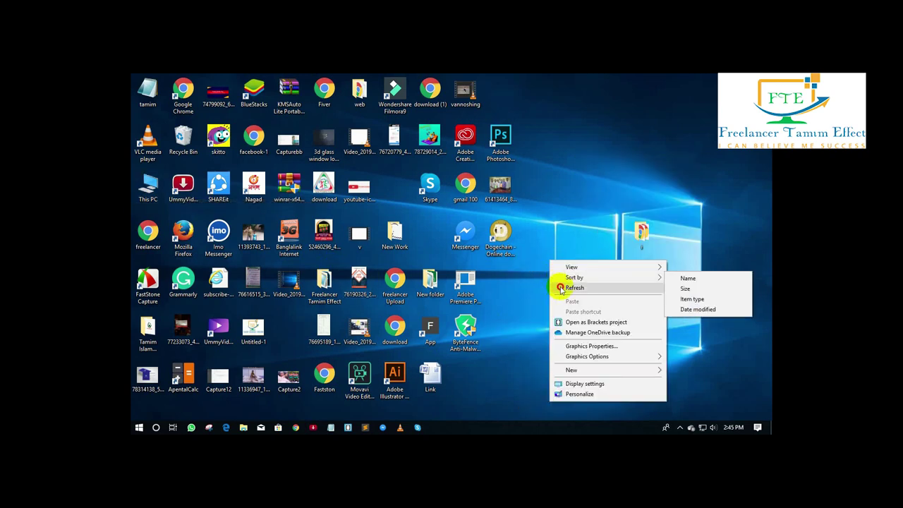
click(540, 238)
right_click(543, 242)
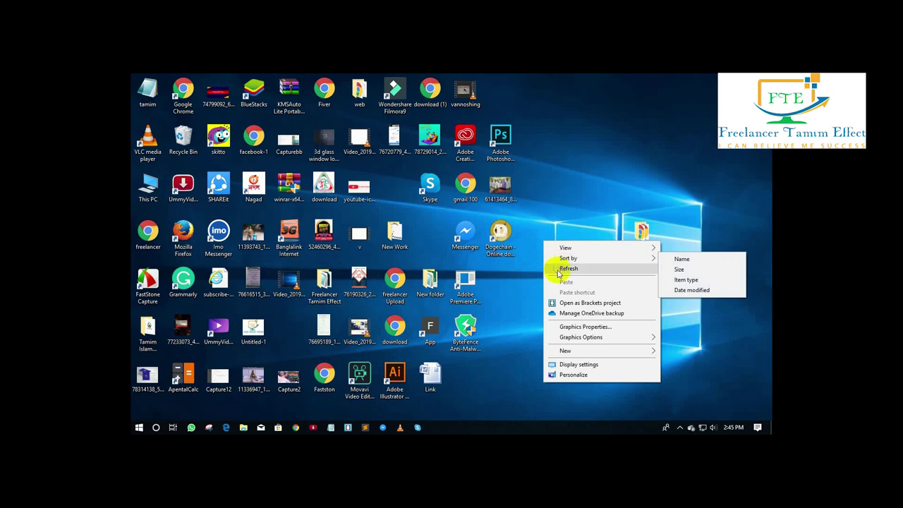
click(564, 269)
right_click(531, 227)
click(570, 257)
right_click(571, 261)
click(572, 259)
right_click(571, 263)
click(574, 266)
right_click(557, 234)
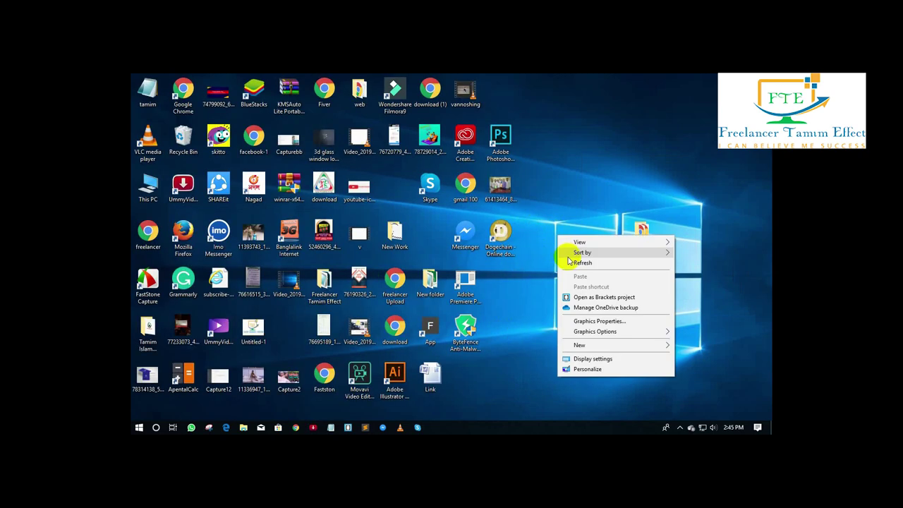
click(569, 260)
right_click(555, 234)
click(568, 261)
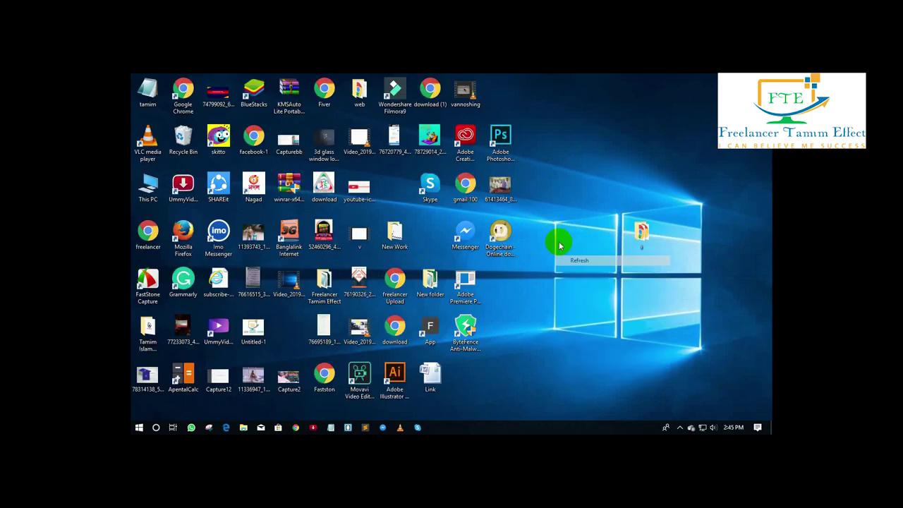
right_click(558, 236)
click(573, 261)
right_click(560, 233)
click(575, 262)
right_click(562, 234)
click(575, 262)
right_click(561, 234)
click(574, 258)
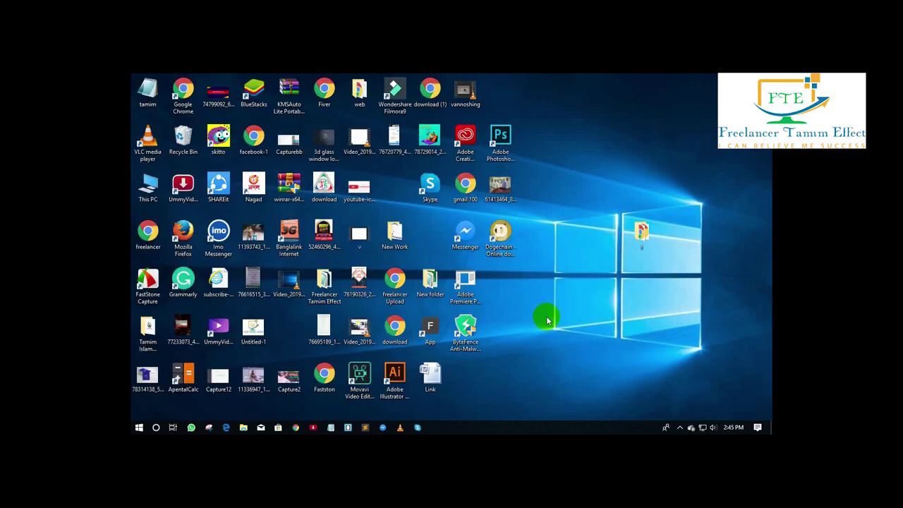
Launch the Set-up application from the Adobe Illustrator CC 2019 v23.0 x64 folder on drive F:.
double_click(159, 195)
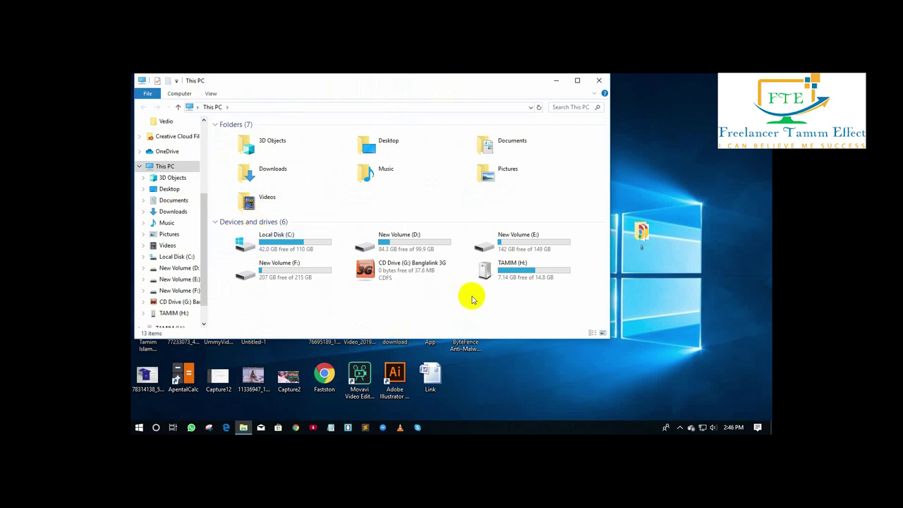
click(254, 267)
double_click(255, 267)
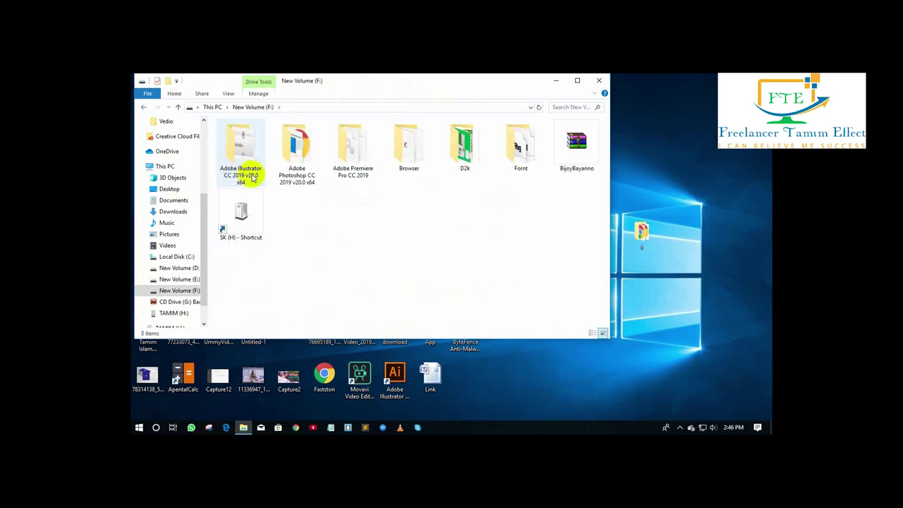
mouse_move(233, 180)
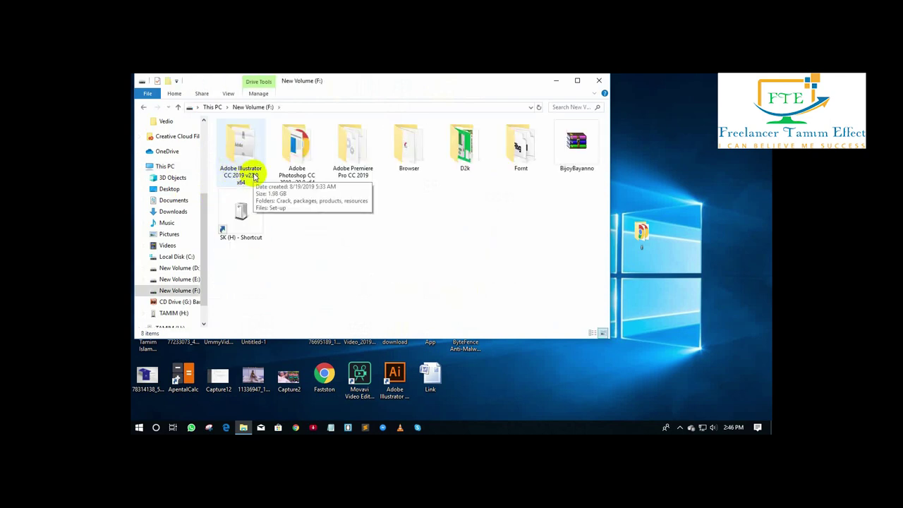
double_click(238, 159)
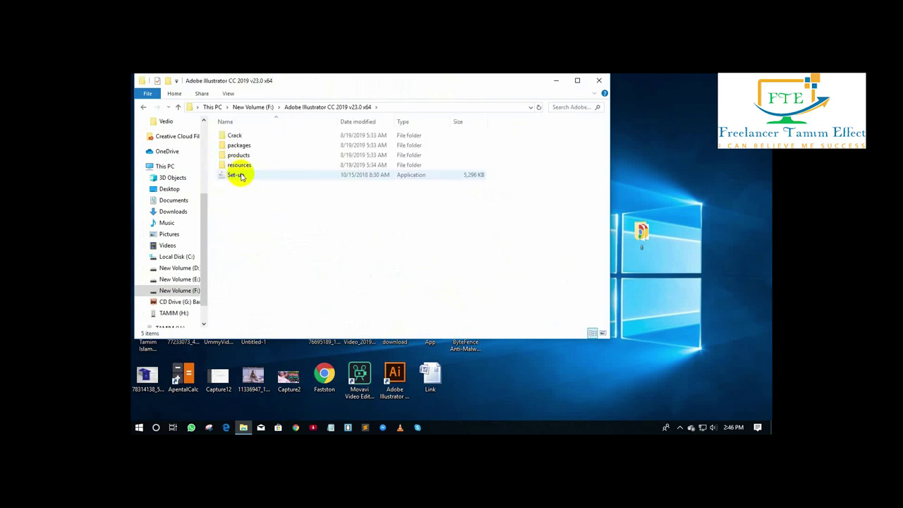
right_click(242, 177)
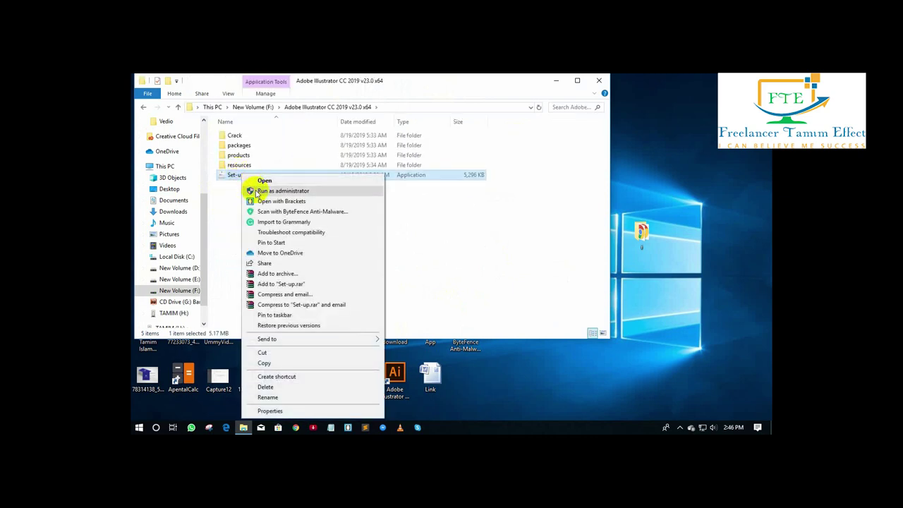
click(260, 180)
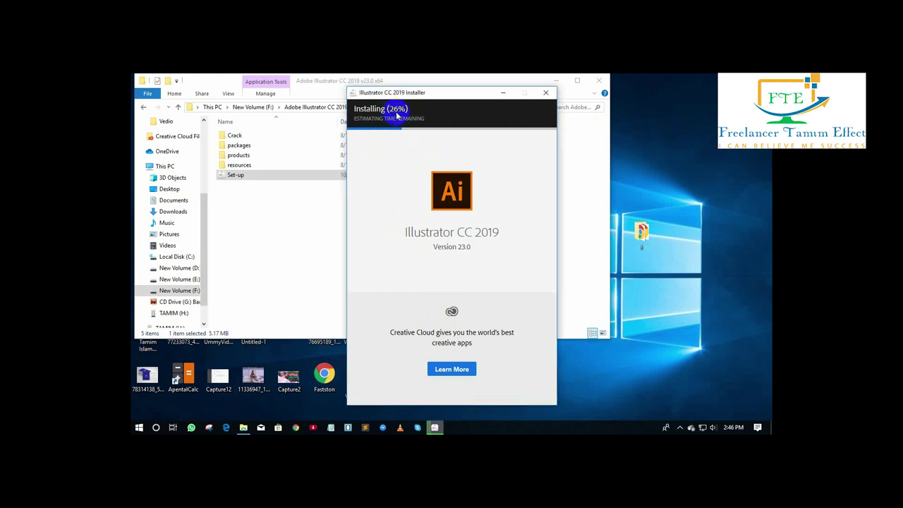
click(670, 245)
right_click(670, 245)
click(681, 268)
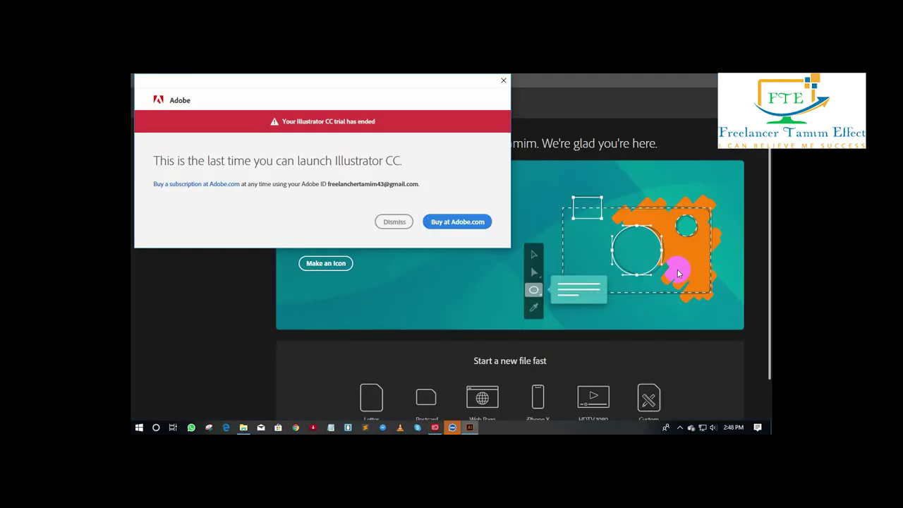
Close the Illustrator trial notice, the Illustrator installer folder and the open chat window.
click(504, 83)
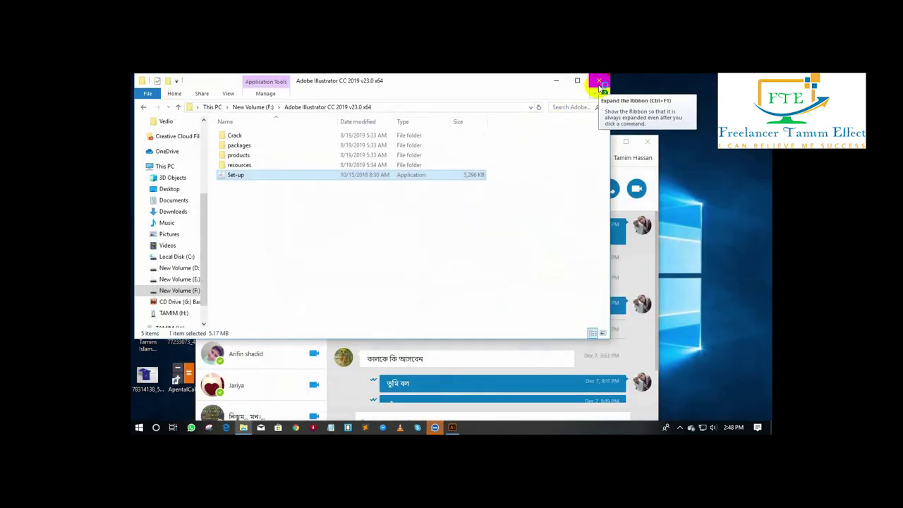
click(599, 84)
click(647, 140)
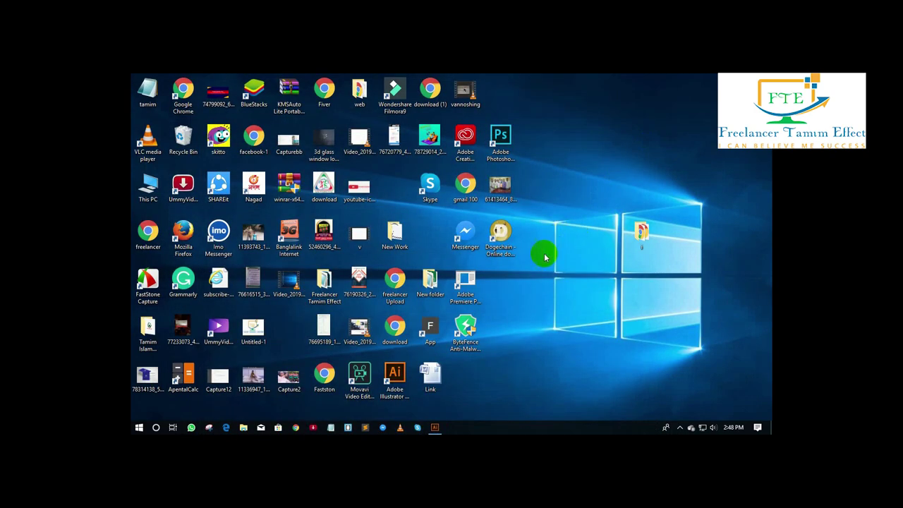
Bring up the Illustrator window to view its home screen, and minimize it.
click(433, 424)
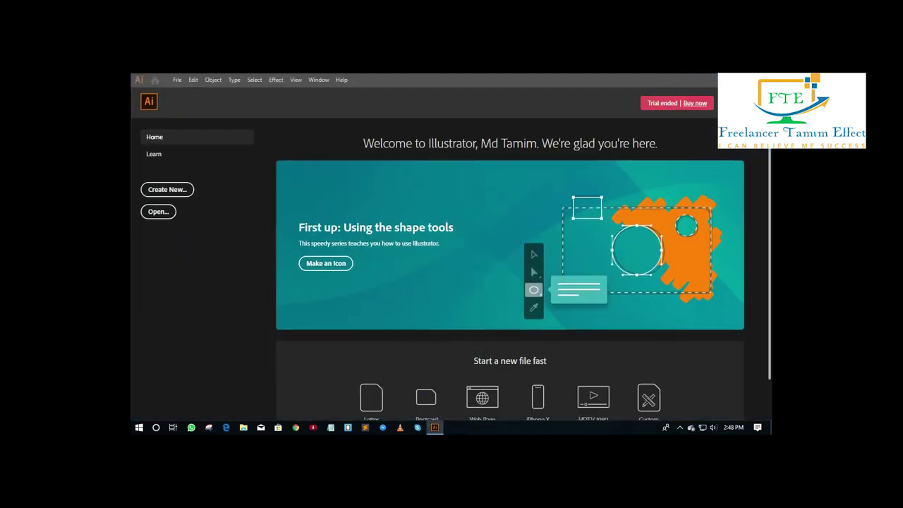
click(727, 79)
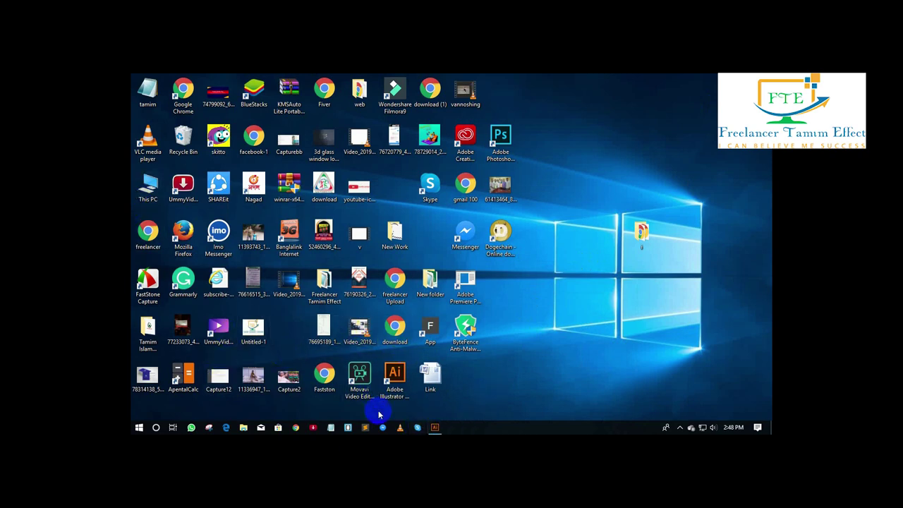
Launch the Set-up application from the Adobe Photoshop CC 2019 v20.0 x64 folder on drive F:.
double_click(149, 183)
click(288, 272)
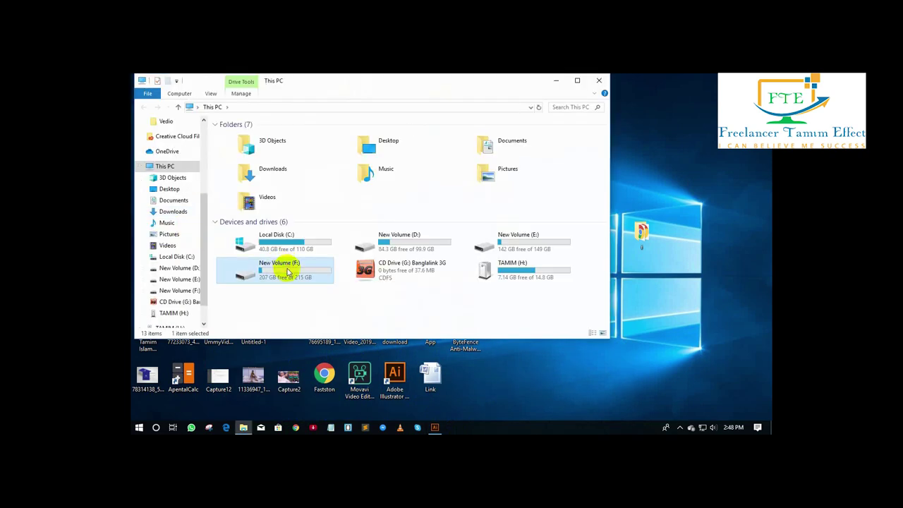
double_click(287, 271)
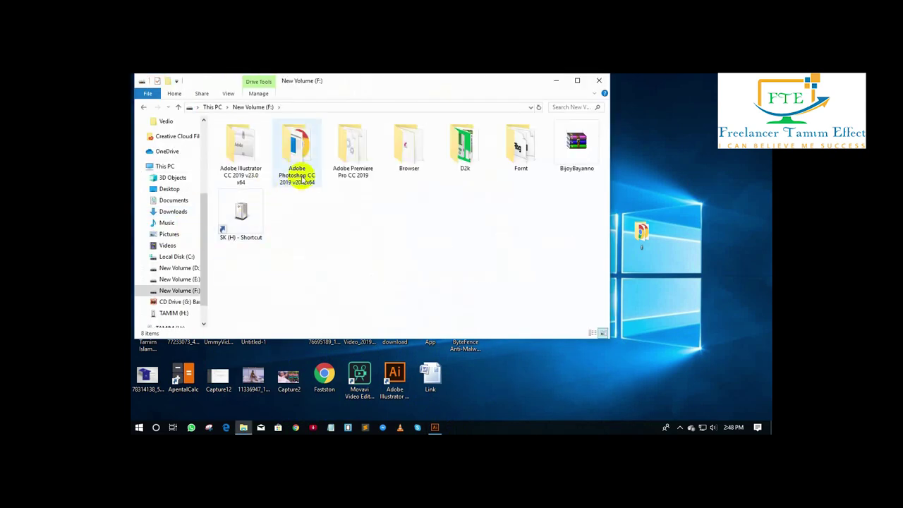
double_click(299, 176)
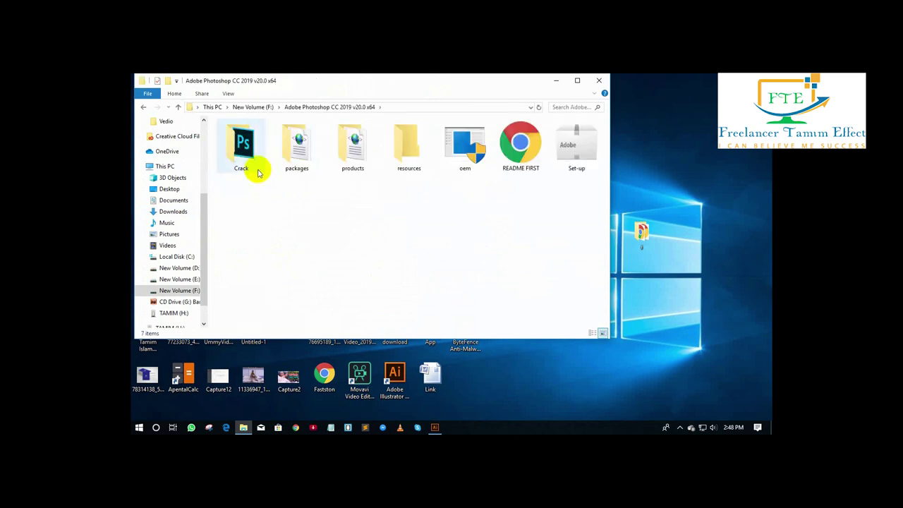
click(573, 147)
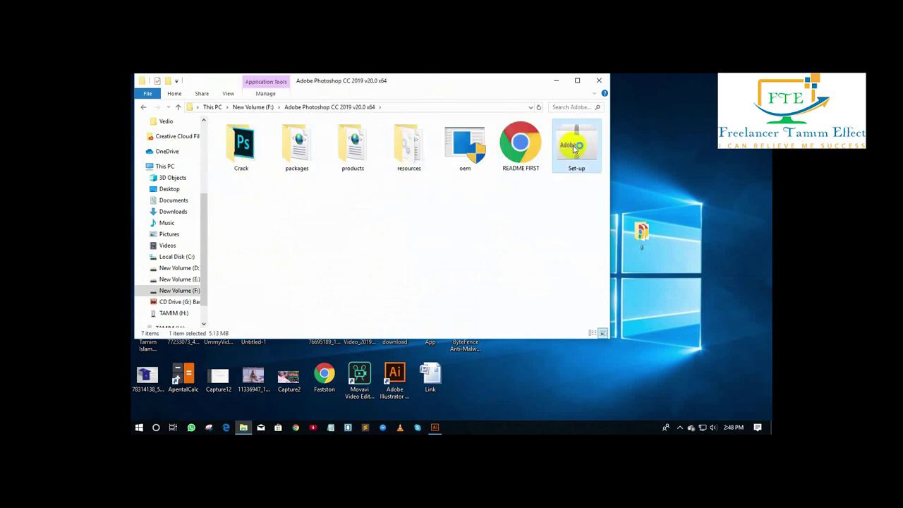
double_click(573, 150)
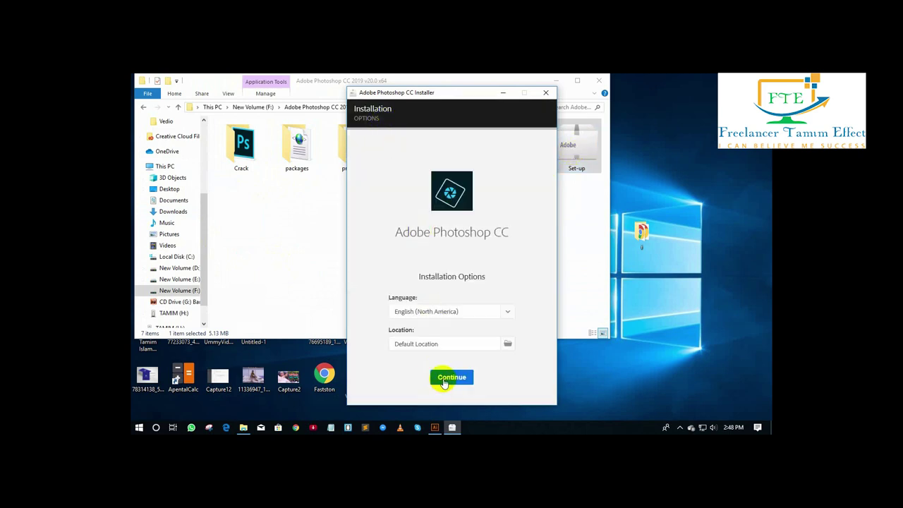
Install Photoshop CC in English (North America) at the default location, and close the installer and its folder window.
click(444, 380)
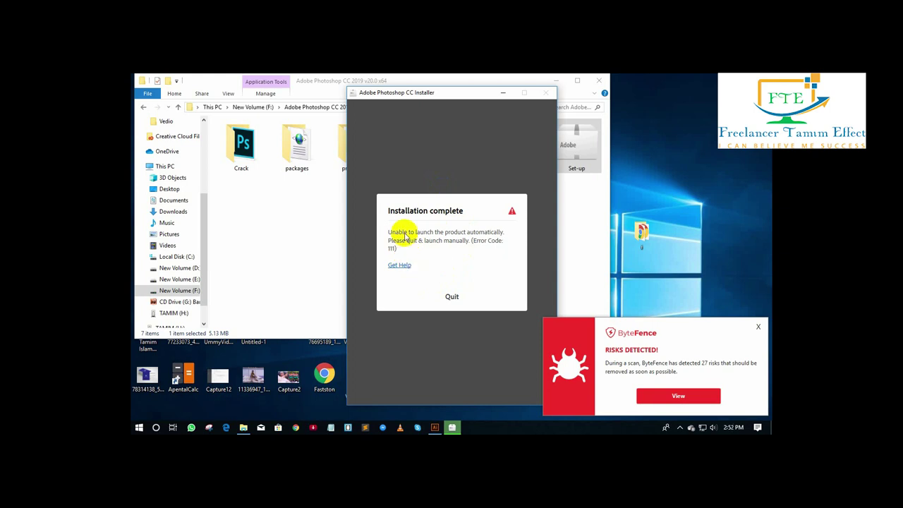
click(448, 297)
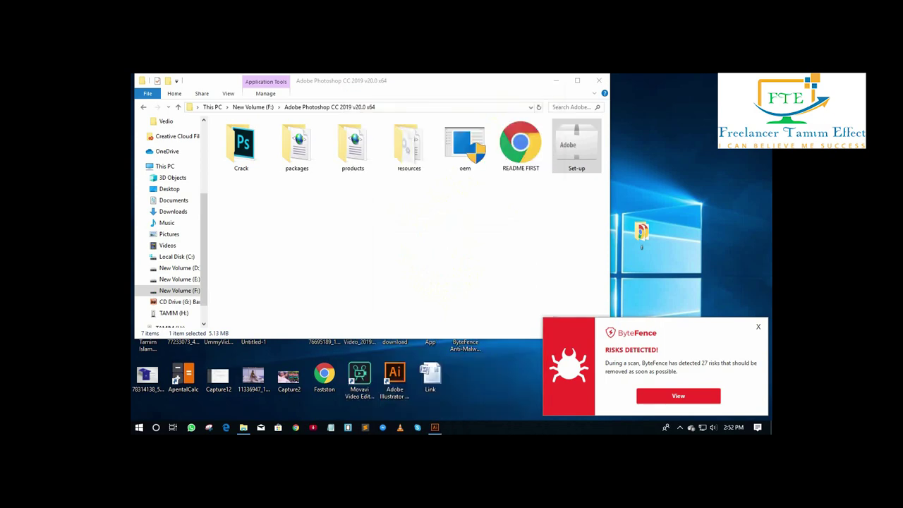
click(599, 80)
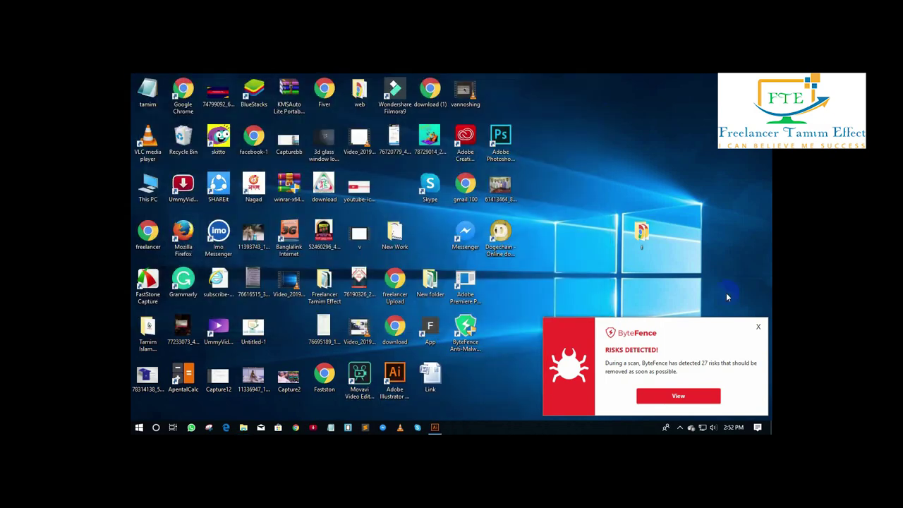
Close the ByteFence risk notice and place desktop shortcuts for Adobe Photoshop CC 2019 and Adobe Illustrator CC 2019 from the recently added apps.
click(757, 327)
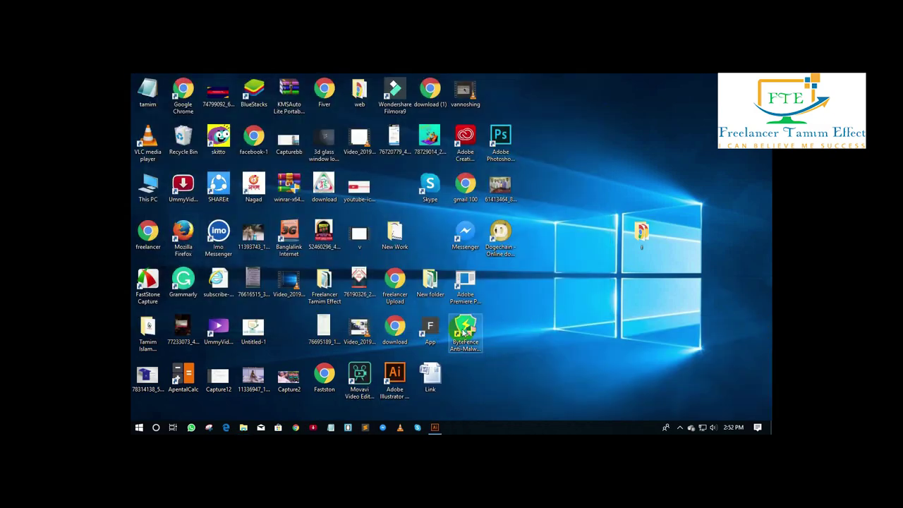
click(138, 426)
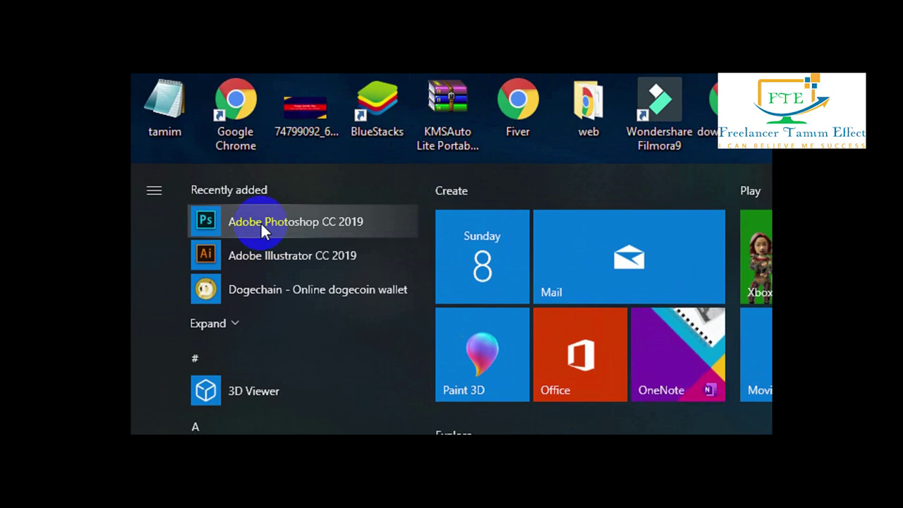
drag(260, 222, 372, 246)
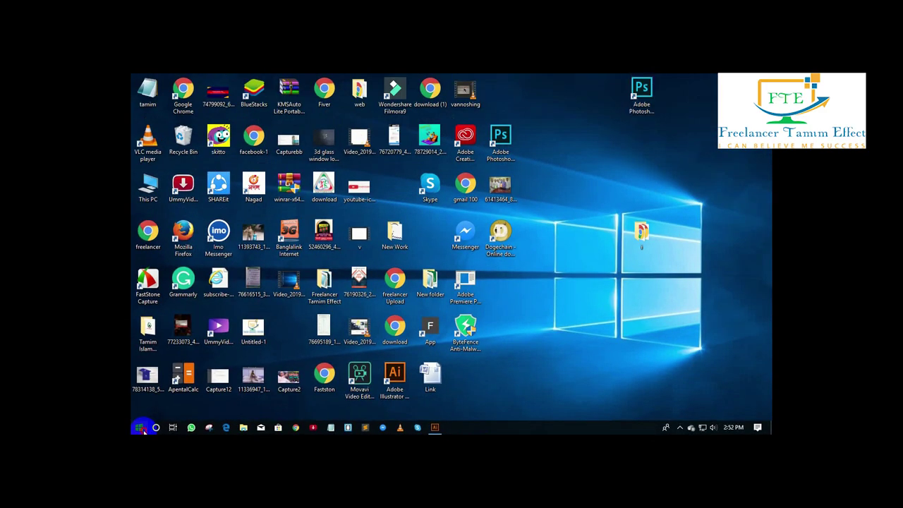
click(146, 420)
drag(243, 169, 645, 196)
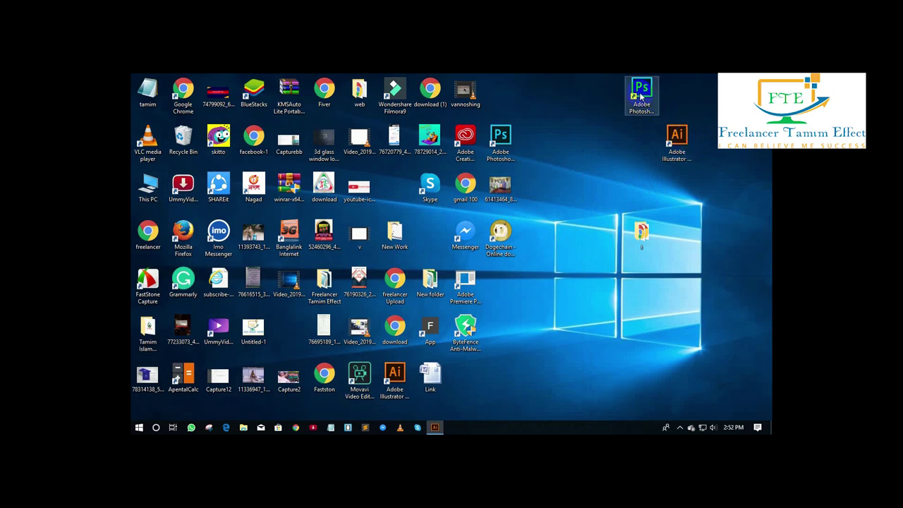
Launch Photoshop CC 2019 from its new desktop shortcut and pin it to the taskbar.
click(639, 98)
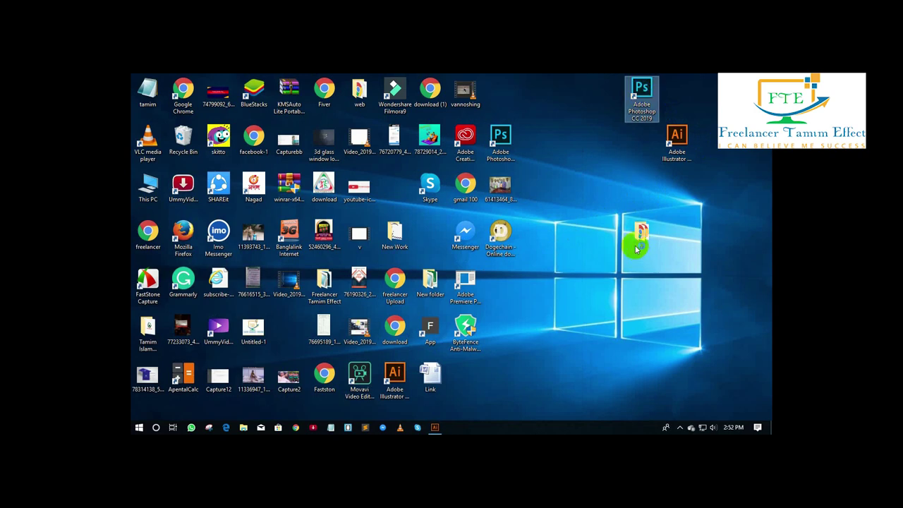
drag(645, 108, 462, 426)
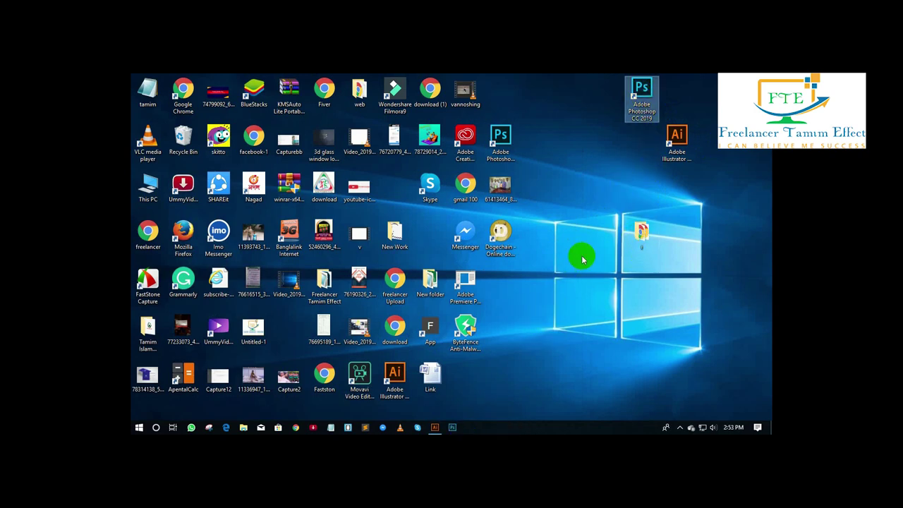
click(534, 333)
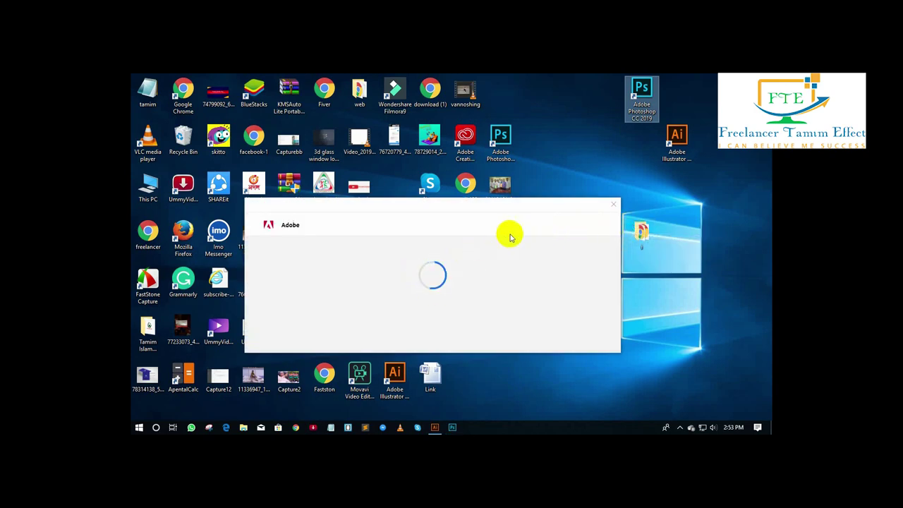
Close the Photoshop trial notice and dismiss the message about updated undo shortcuts.
drag(566, 207, 562, 148)
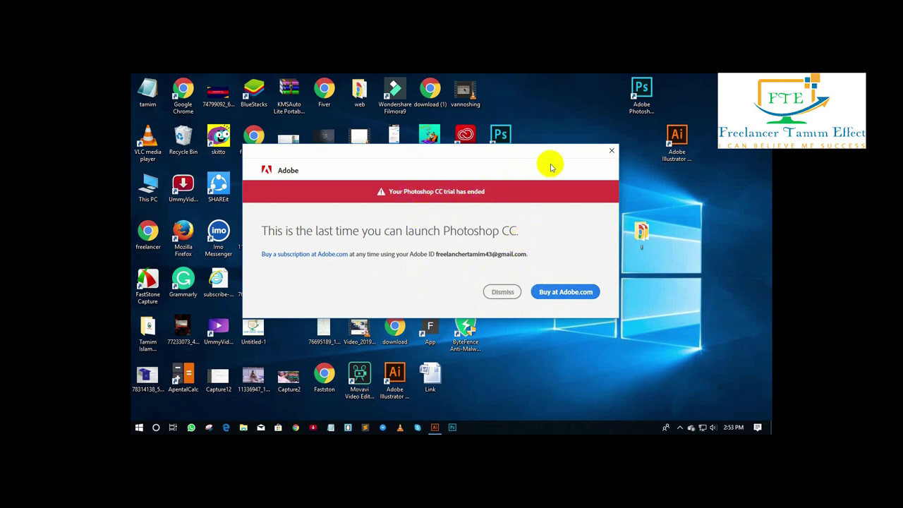
click(610, 154)
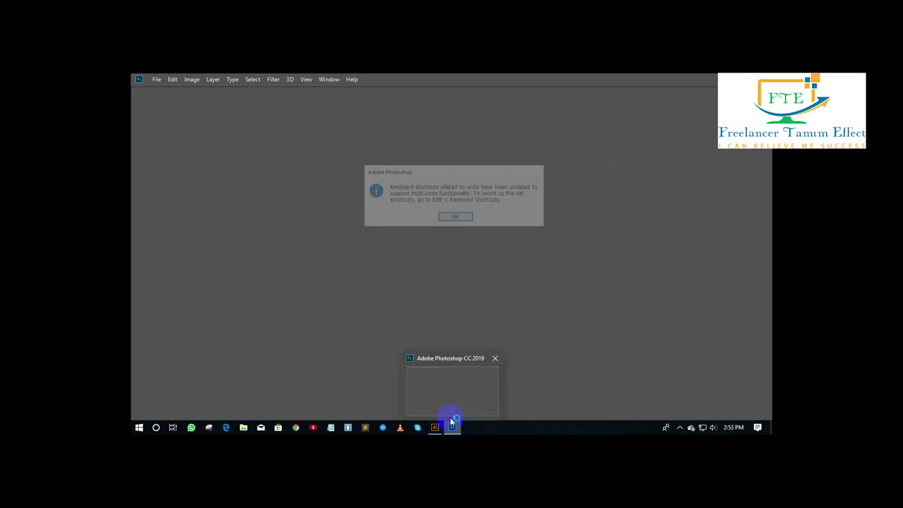
click(445, 218)
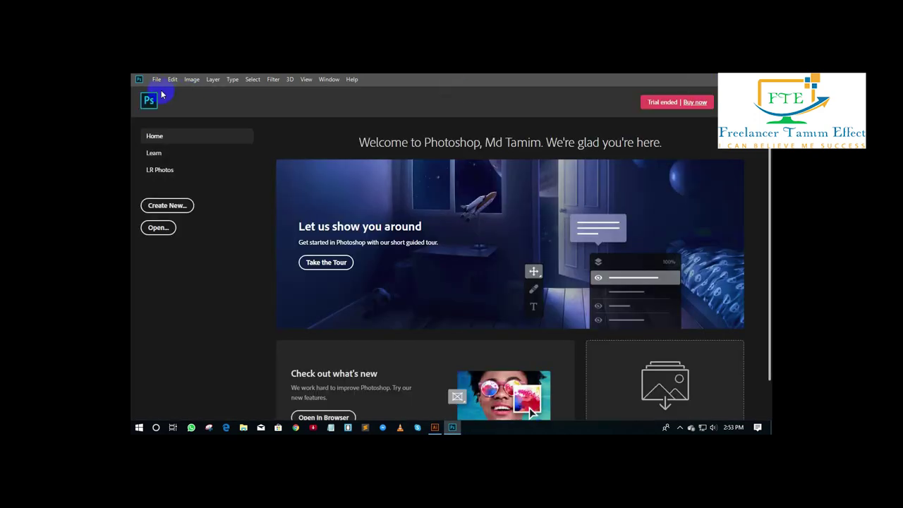
click(157, 81)
click(158, 81)
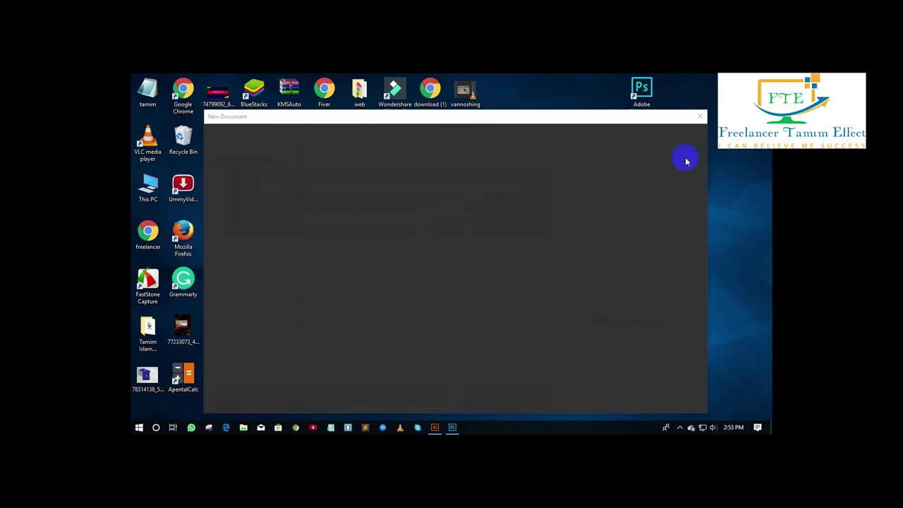
click(699, 117)
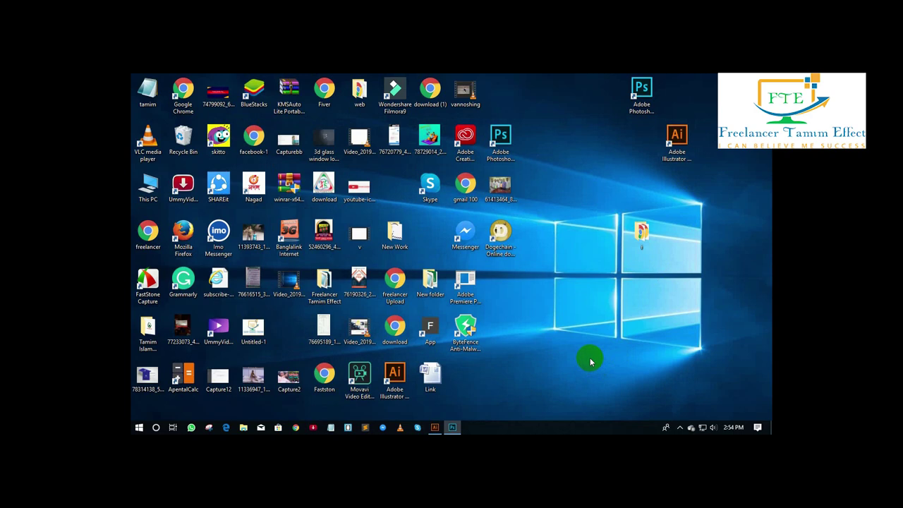
Bring up the Photoshop home screen and the Illustrator window, and close both programs.
click(543, 282)
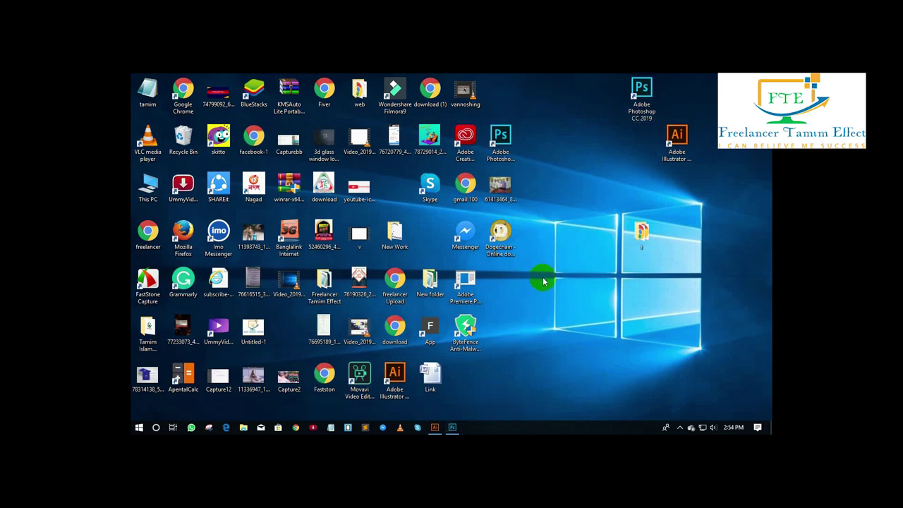
right_click(543, 282)
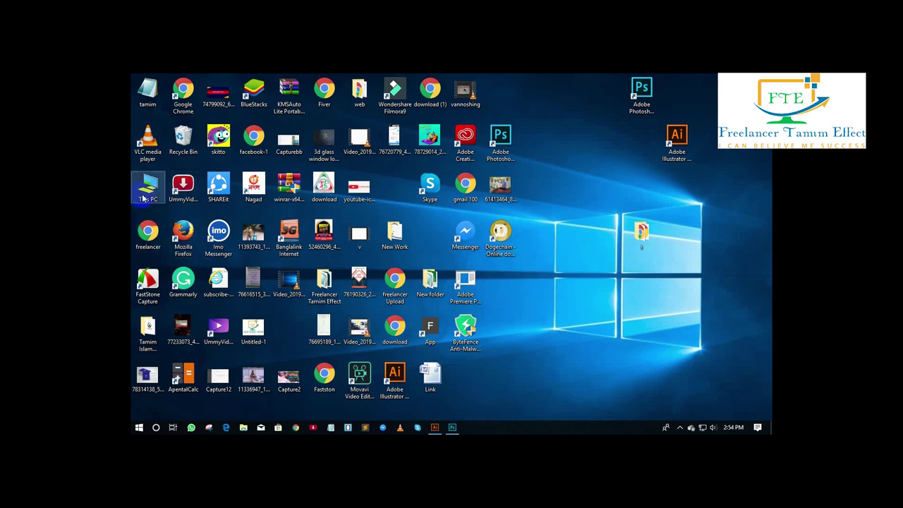
click(453, 426)
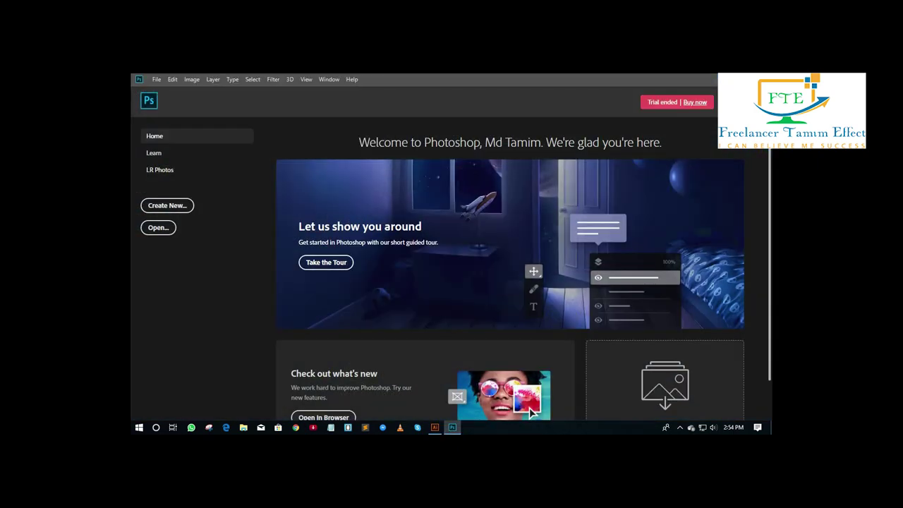
key(super+d)
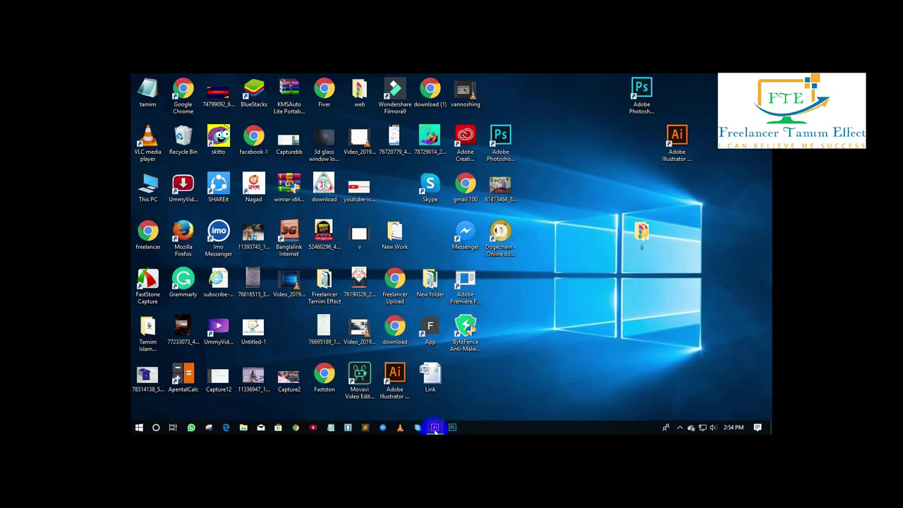
click(434, 427)
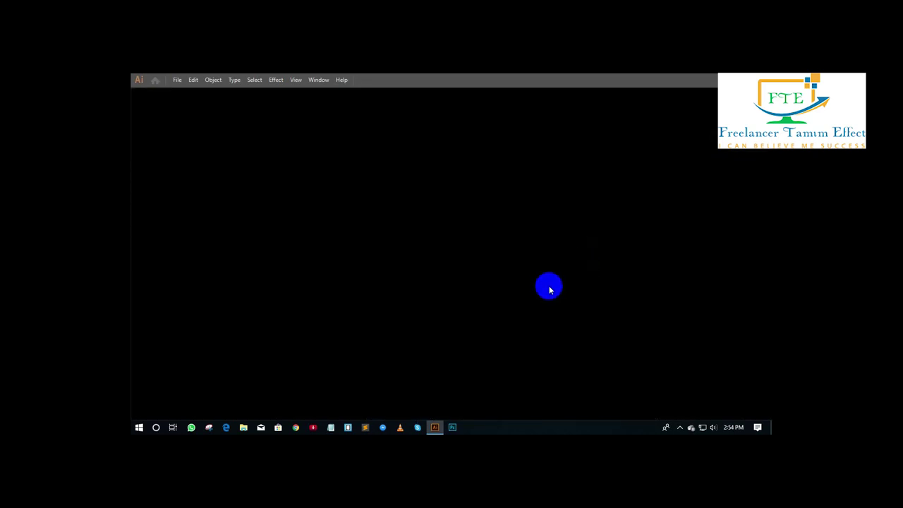
click(436, 427)
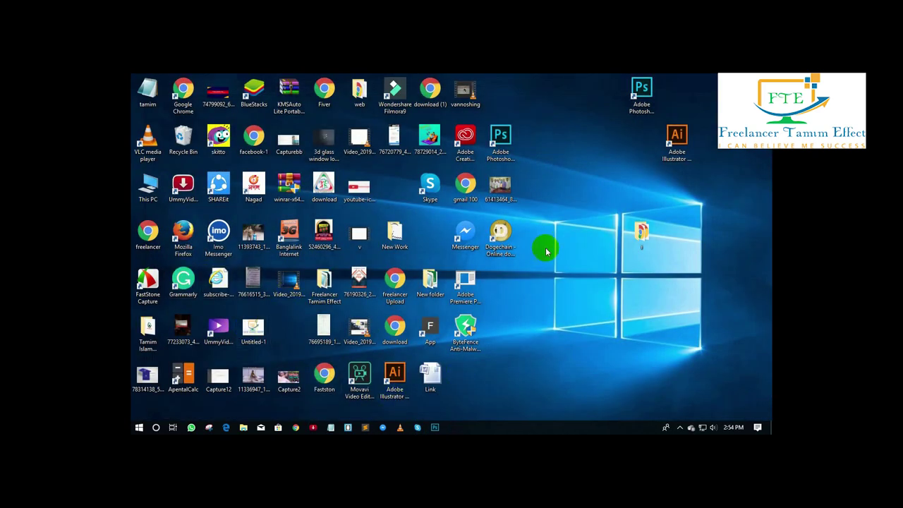
Copy the Illustrator application from the Crack folder inside Adobe Illustrator CC 2019 v23.0 x64 on drive F:.
double_click(148, 194)
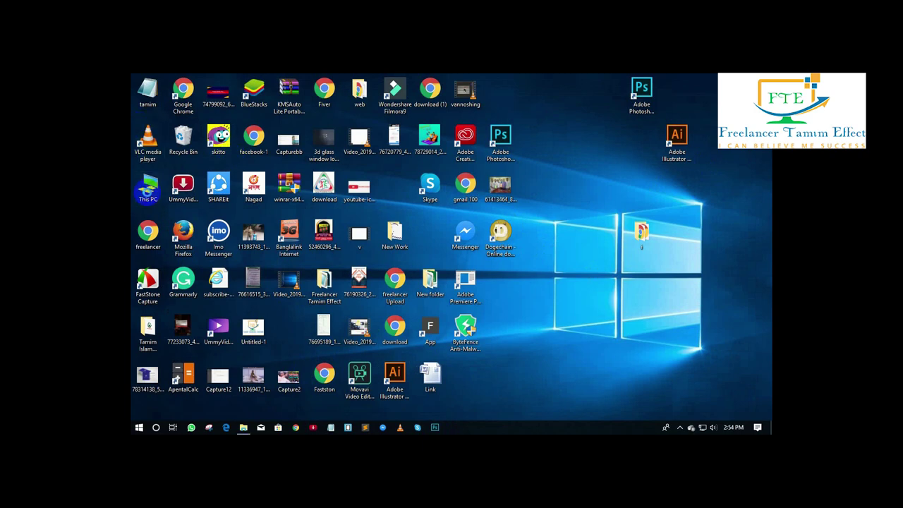
click(273, 272)
double_click(272, 271)
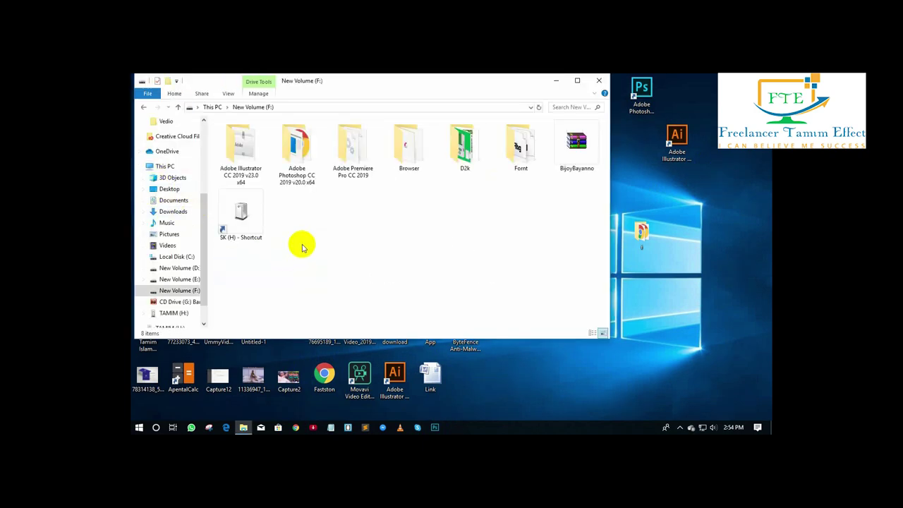
double_click(240, 144)
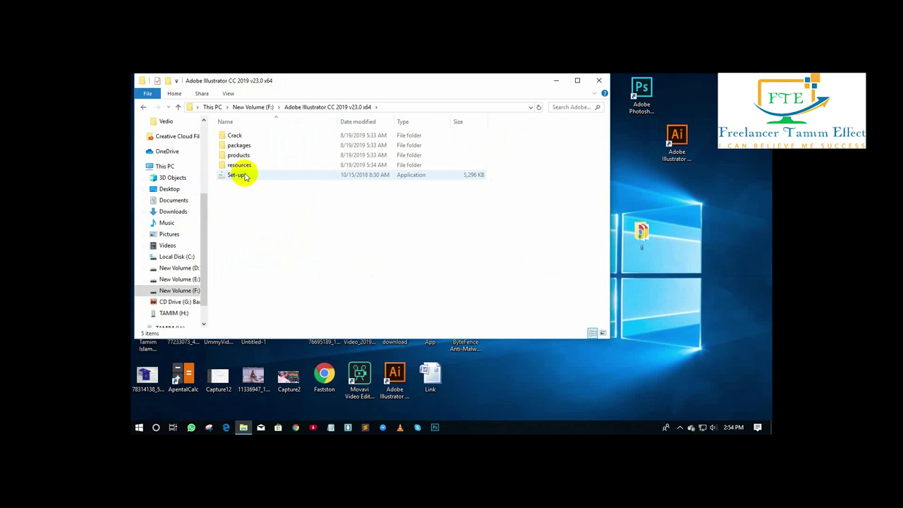
double_click(235, 135)
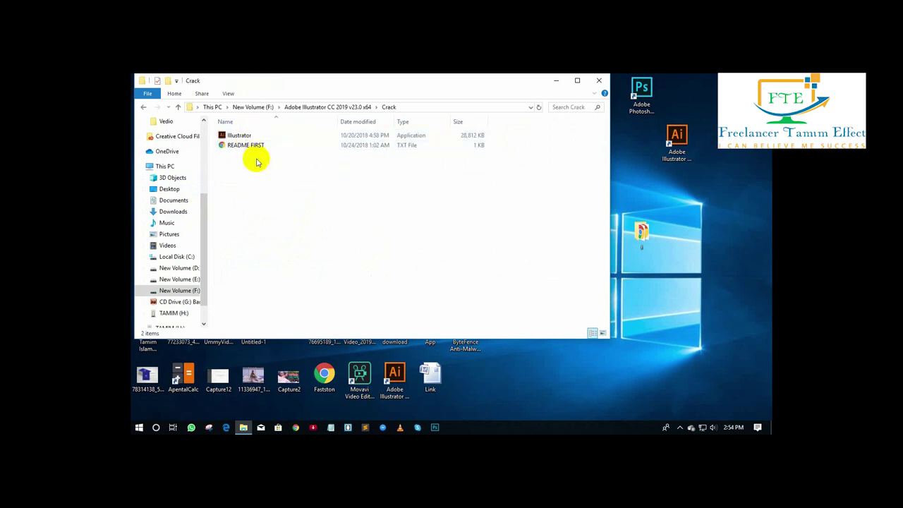
click(254, 136)
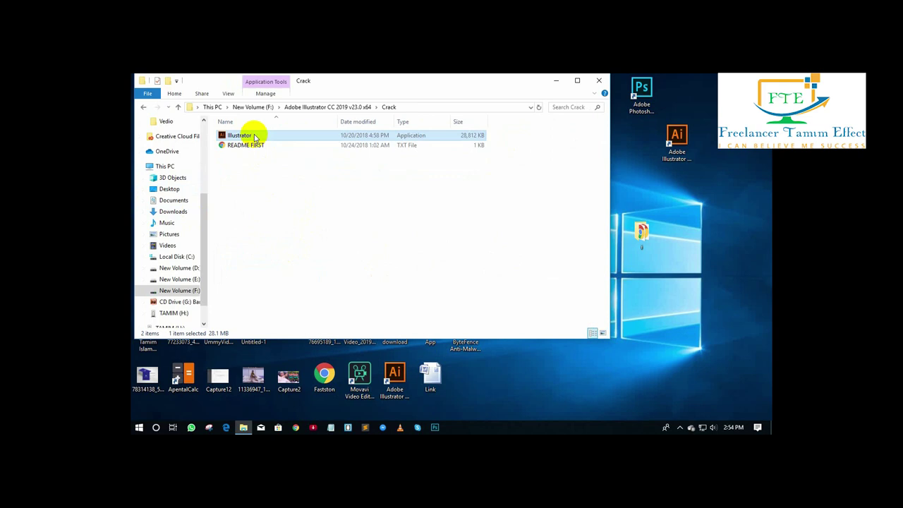
Paste the copied file into the desktop Illustrator shortcut's file location, replacing the existing Illustrator.exe, and close that folder window.
click(676, 138)
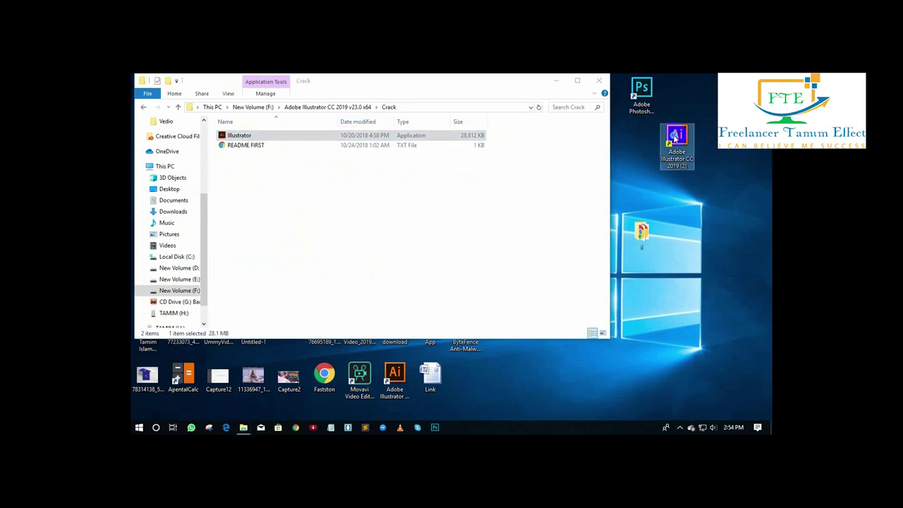
right_click(674, 139)
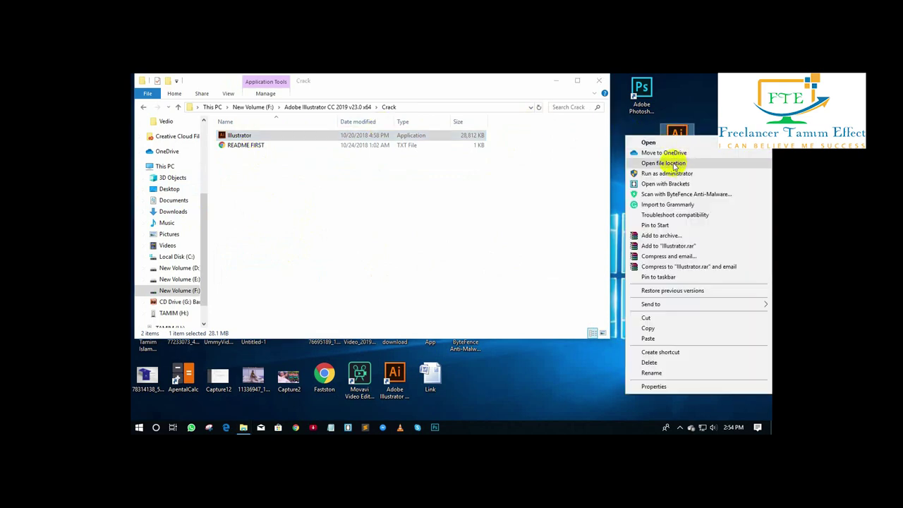
click(672, 164)
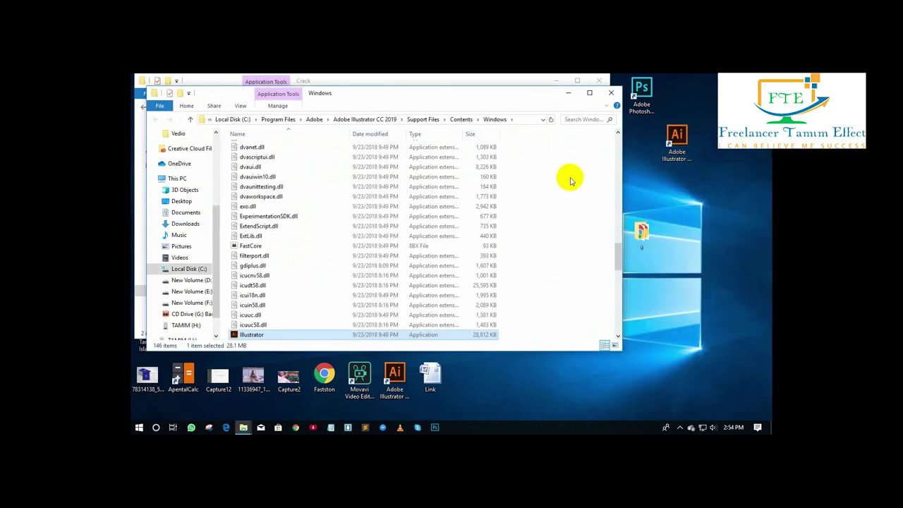
key(ctrl+v)
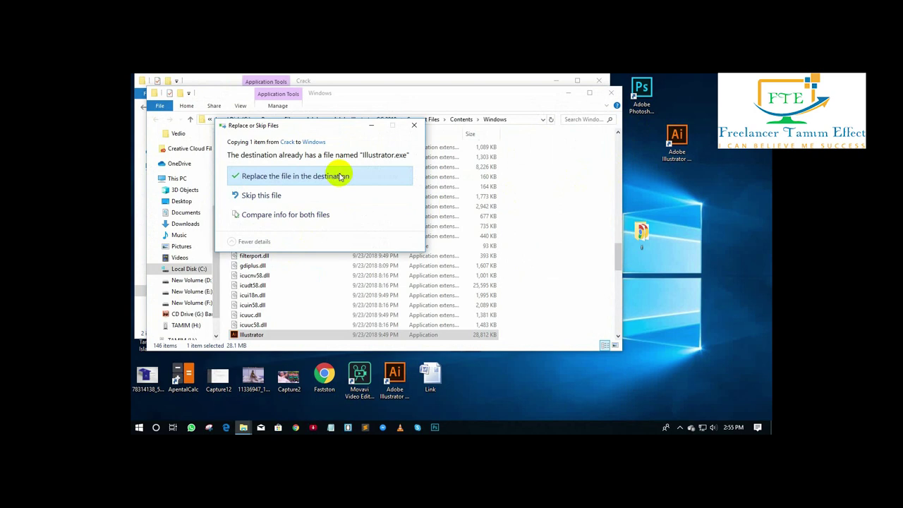
click(340, 177)
click(305, 188)
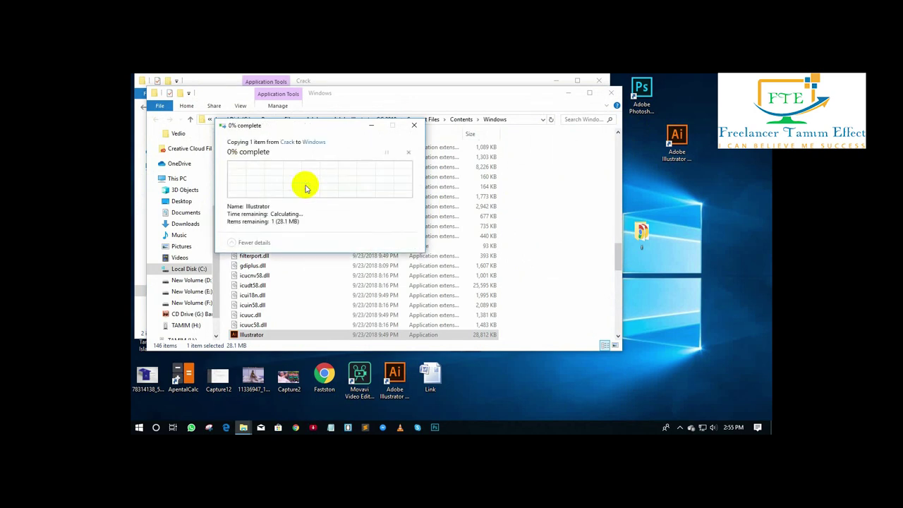
click(611, 92)
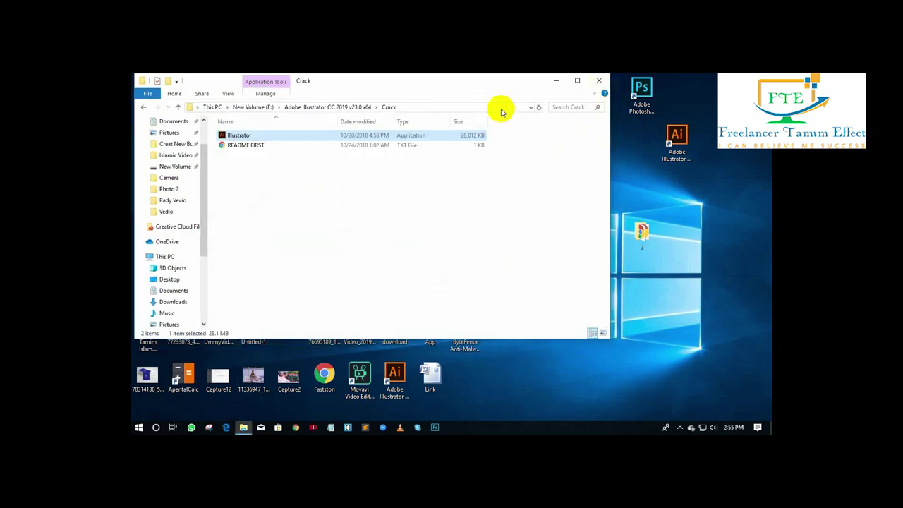
Copy the Photoshop application from the Crack folder inside Adobe Photoshop CC 2019 v20.0 x64 on drive F:, and close the folder window.
click(178, 106)
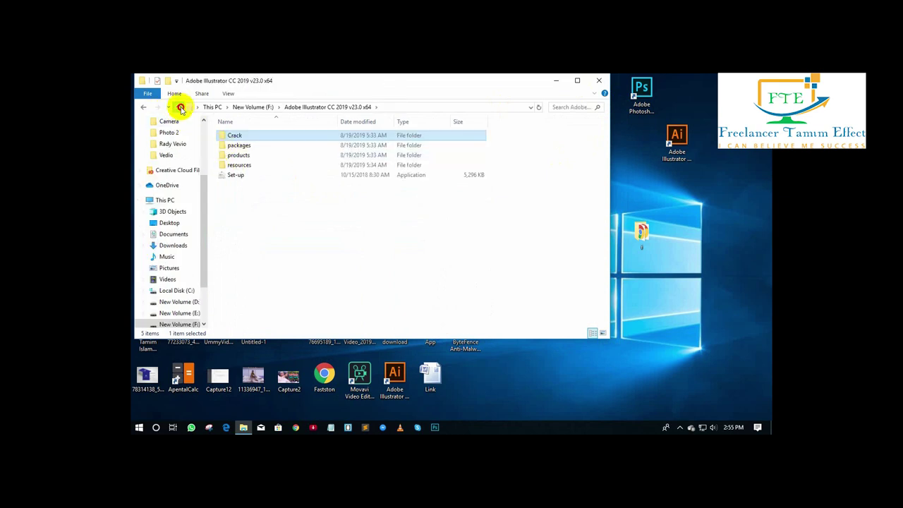
click(178, 106)
double_click(282, 152)
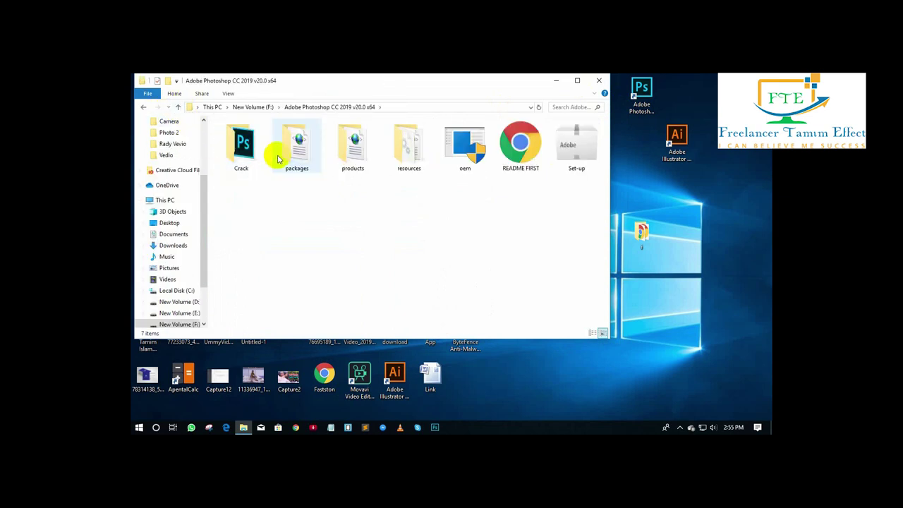
double_click(246, 150)
click(253, 139)
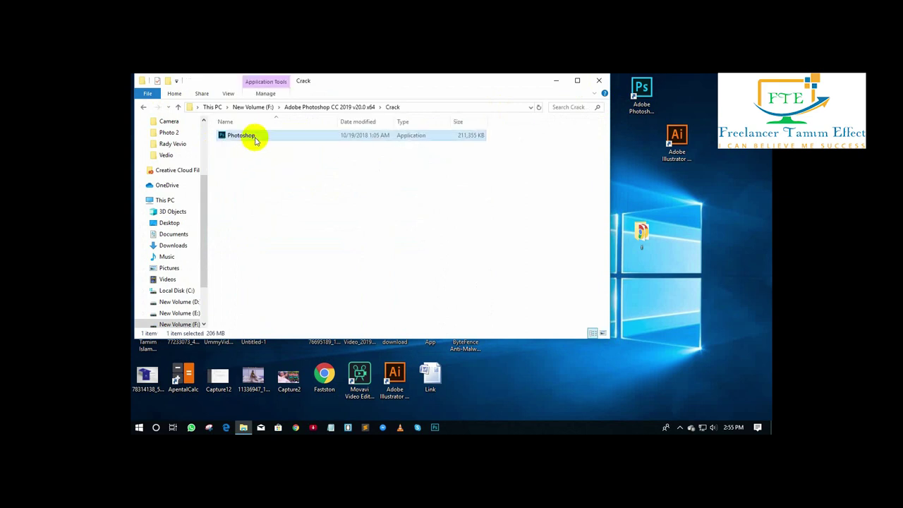
click(270, 167)
click(269, 138)
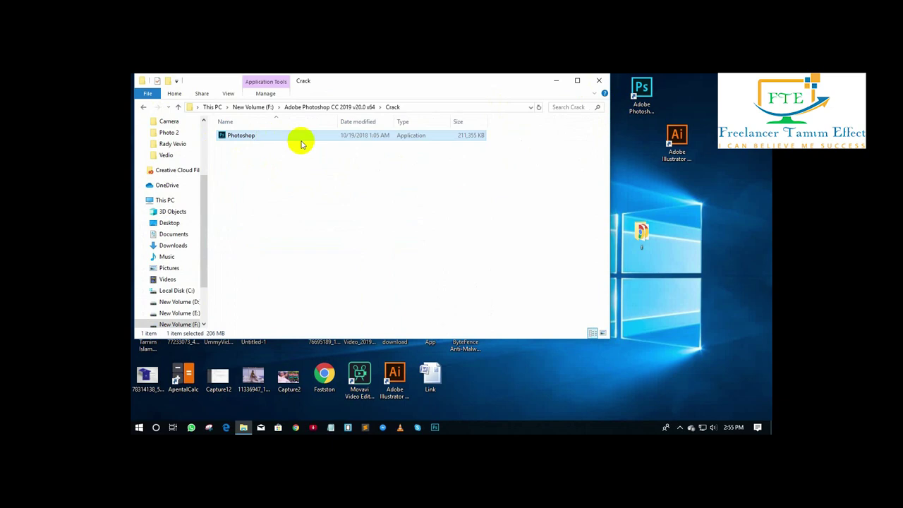
click(599, 80)
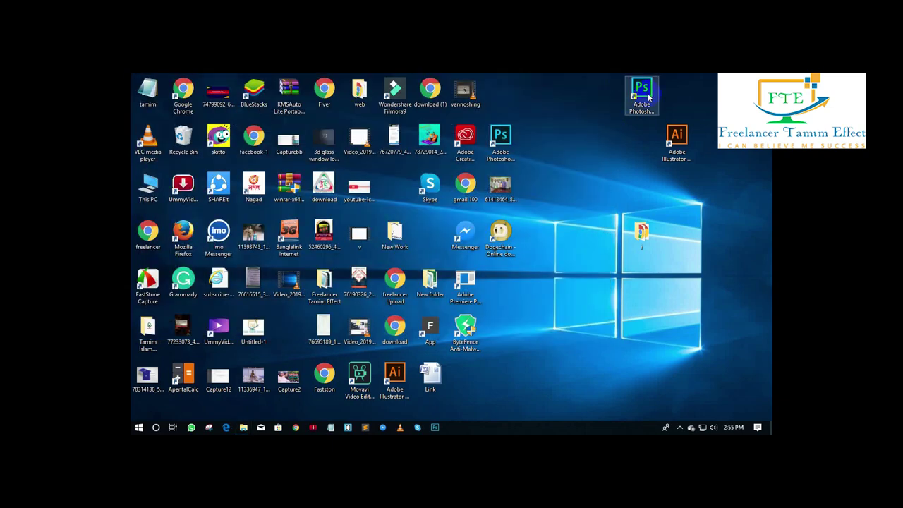
Paste the copied file into the desktop Photoshop shortcut's file location, replacing the existing Photoshop.exe, and close that folder window.
right_click(648, 93)
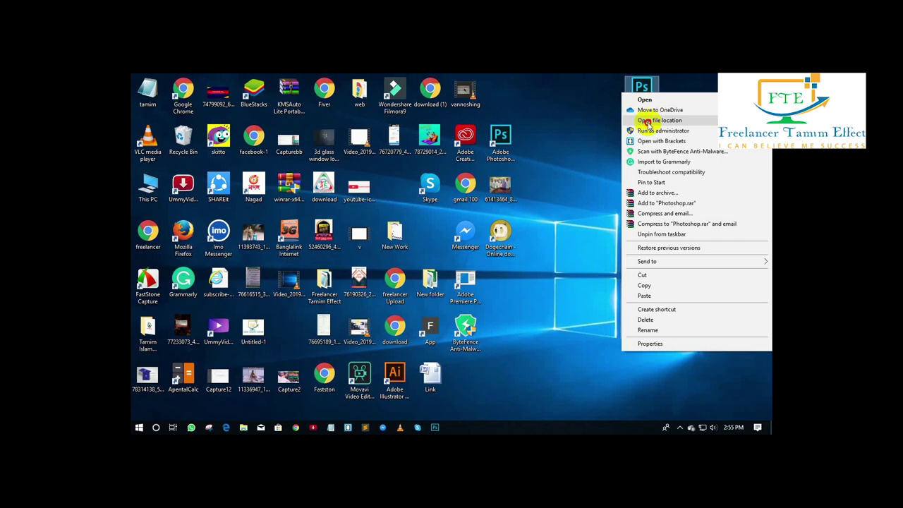
click(649, 121)
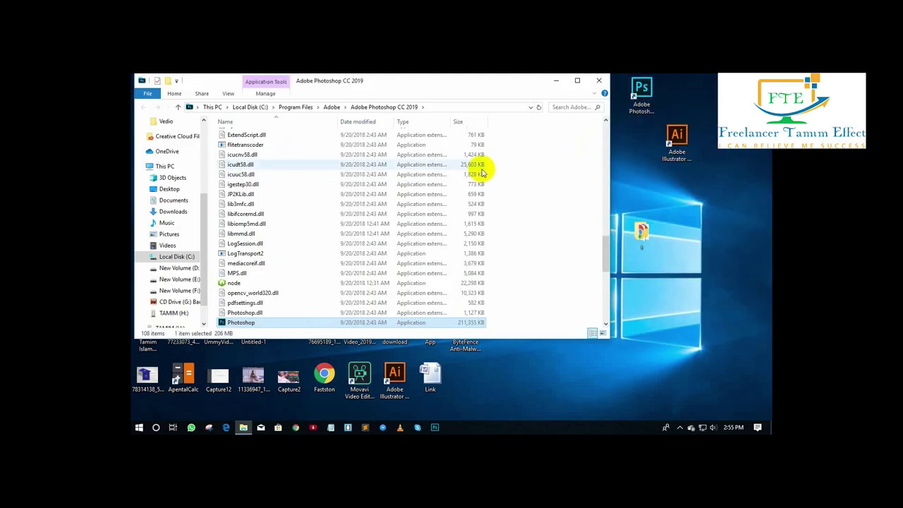
key(ctrl+v)
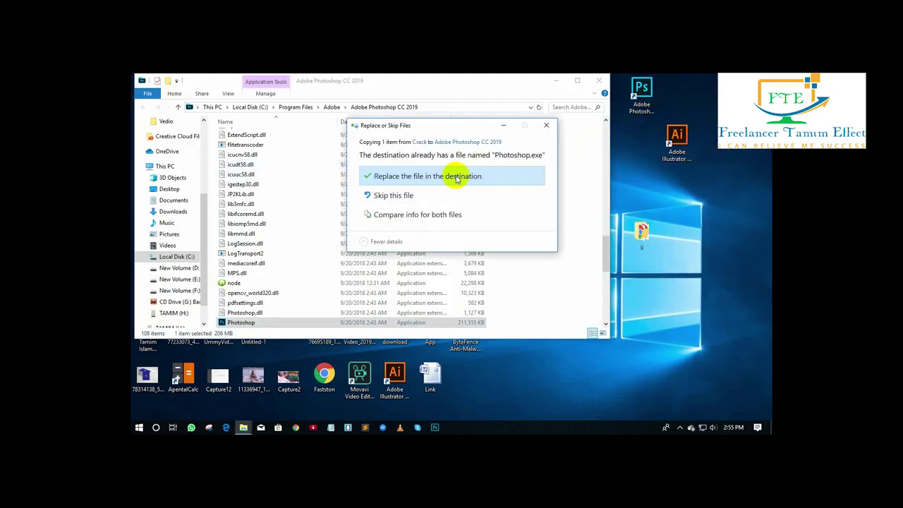
click(456, 174)
click(427, 189)
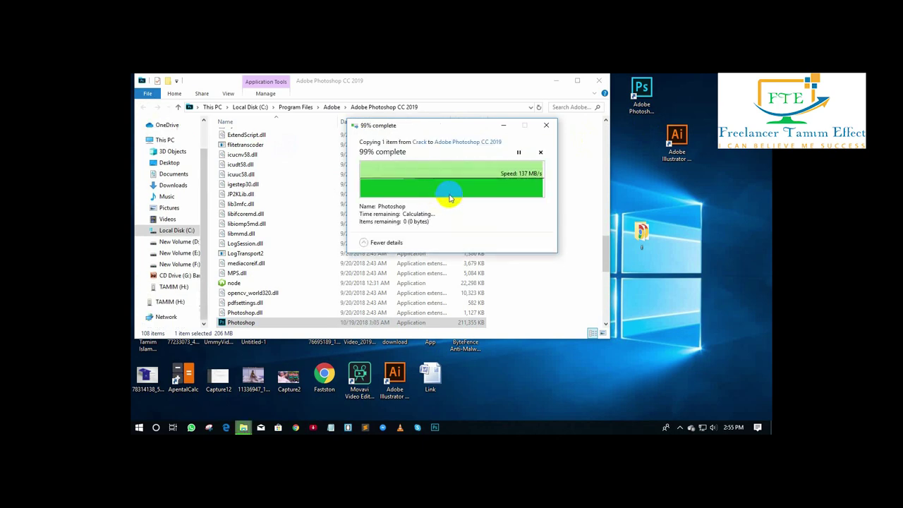
click(592, 86)
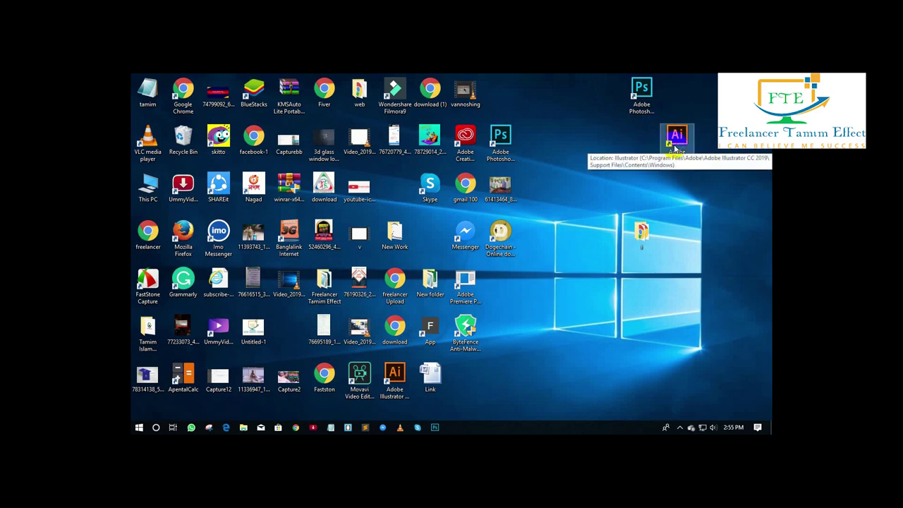
Launch Illustrator from its desktop shortcut and bring up the New Document dialog.
click(676, 146)
double_click(678, 140)
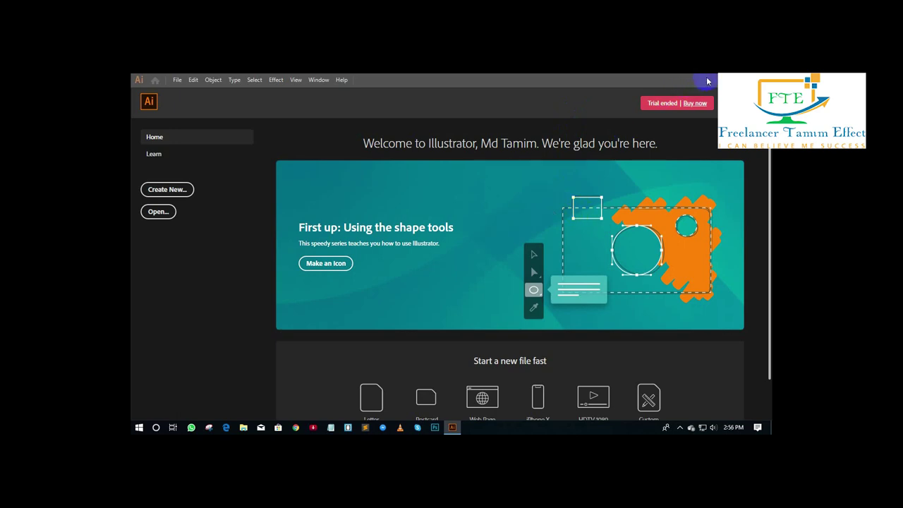
click(177, 80)
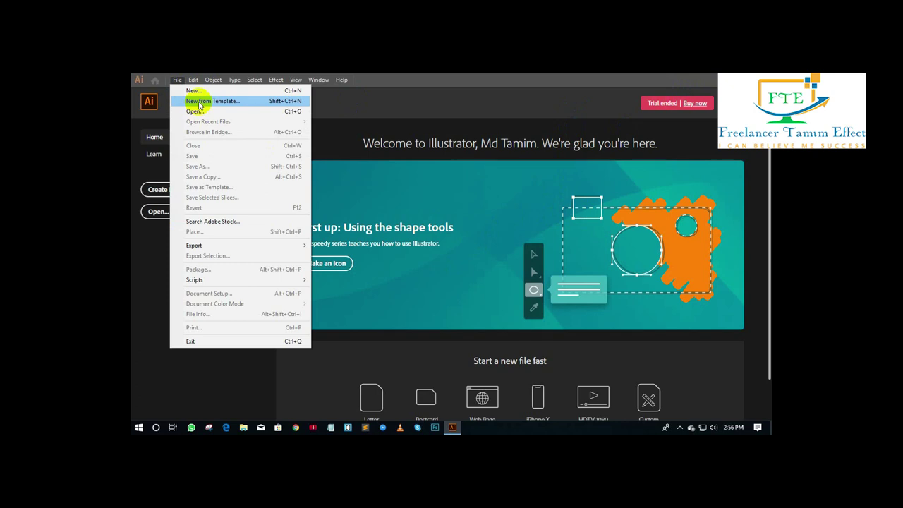
click(192, 91)
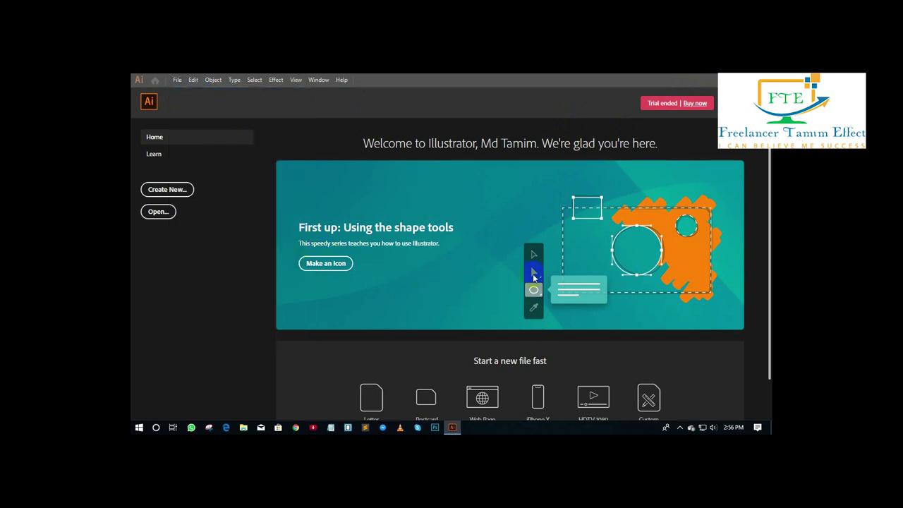
click(271, 104)
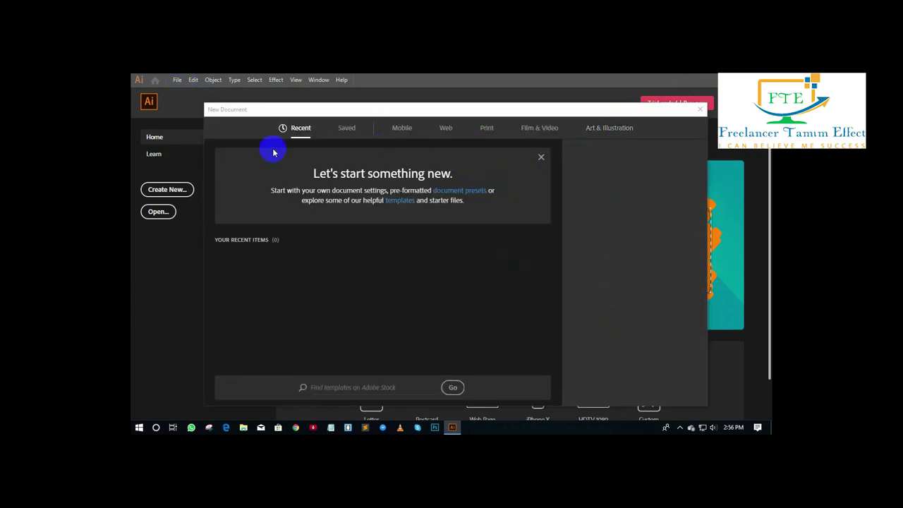
Dismiss Illustrator's New Document dialog without creating a document and minimise the Illustrator window.
click(452, 386)
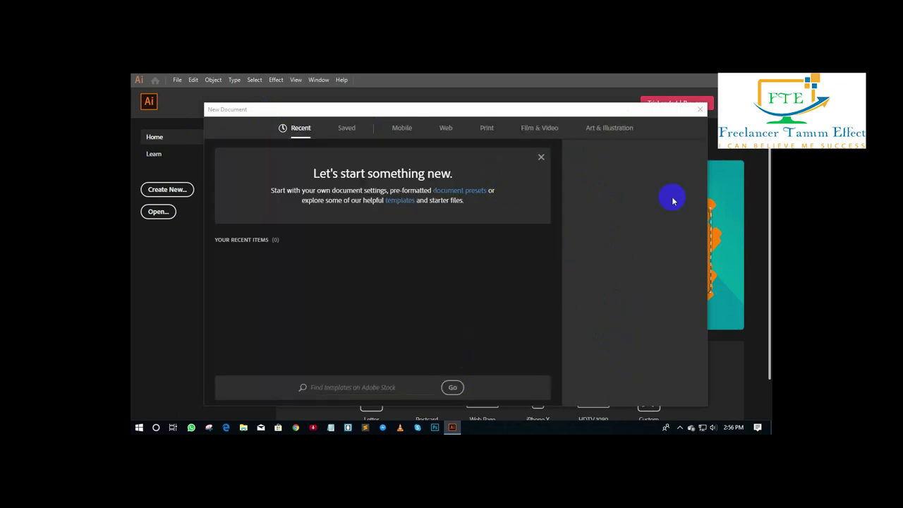
click(699, 109)
click(698, 92)
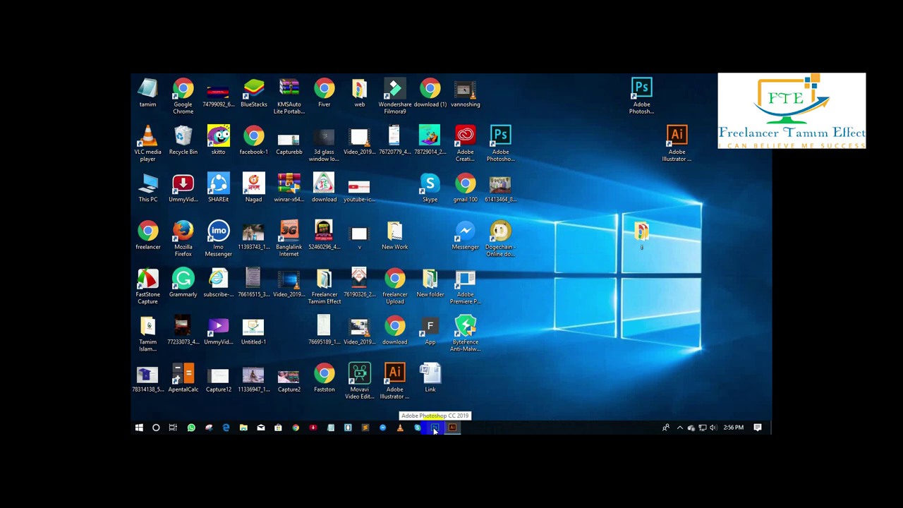
Launch Photoshop, create a 7 x 5 inch, 300 pixels/inch RGB document with white background, and switch the tool palette to two columns.
double_click(651, 86)
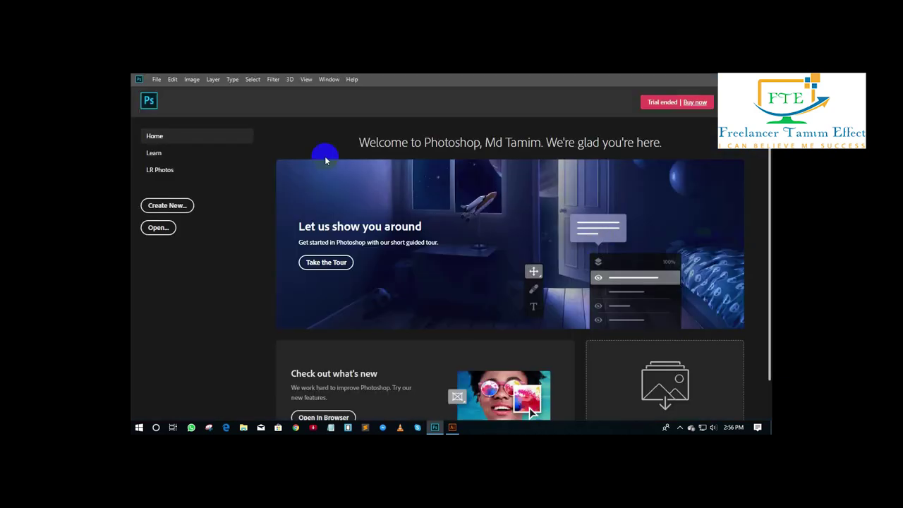
click(157, 81)
click(163, 88)
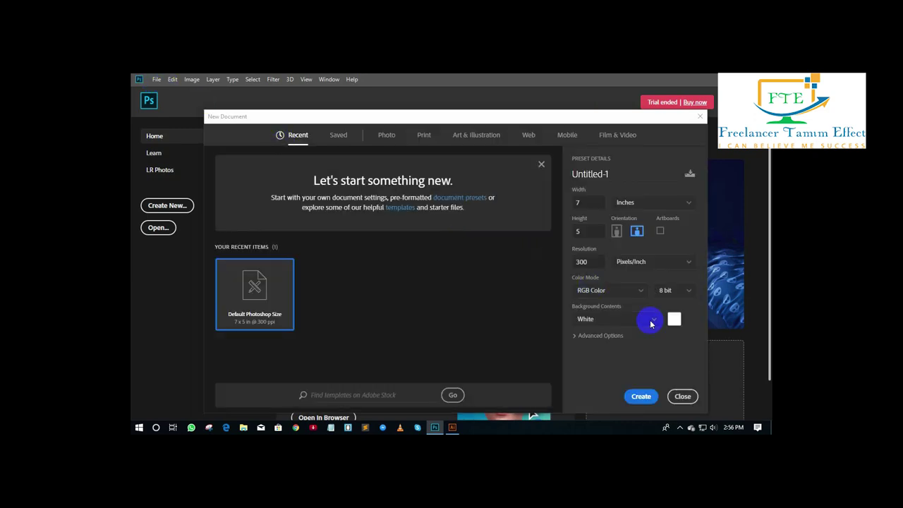
click(634, 393)
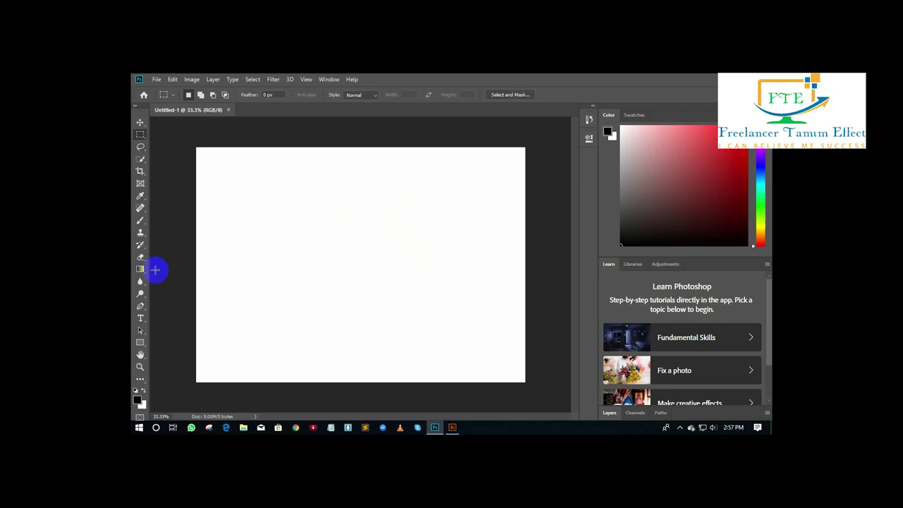
click(136, 105)
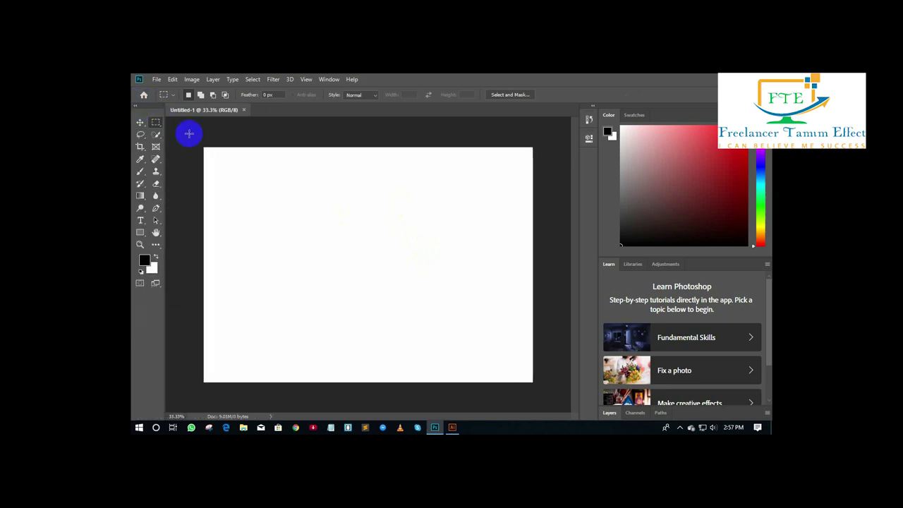